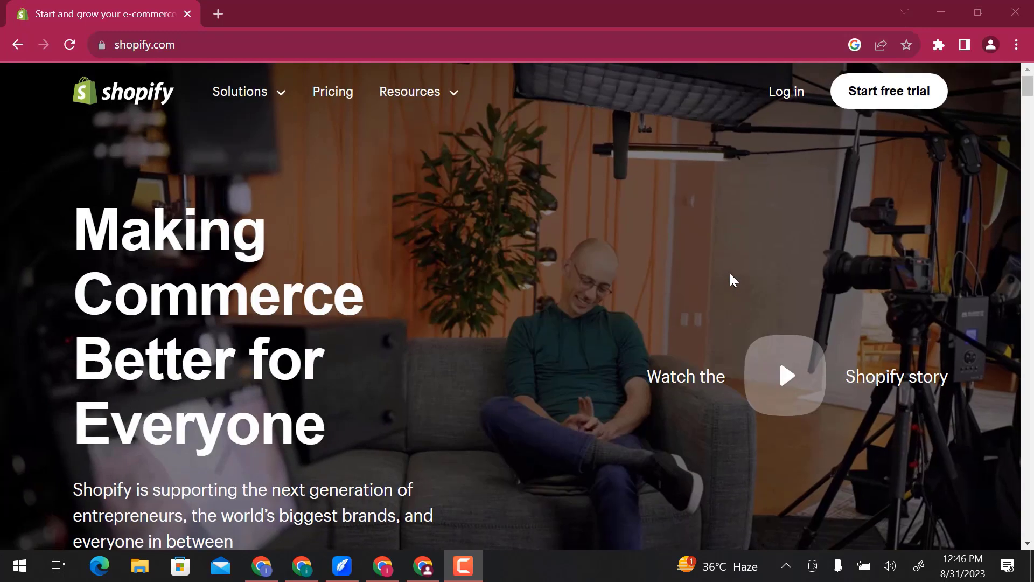
- Start a free trial and answer the setup questions with I'm just starting, An online store and I'll decide later
left_click(886, 97)
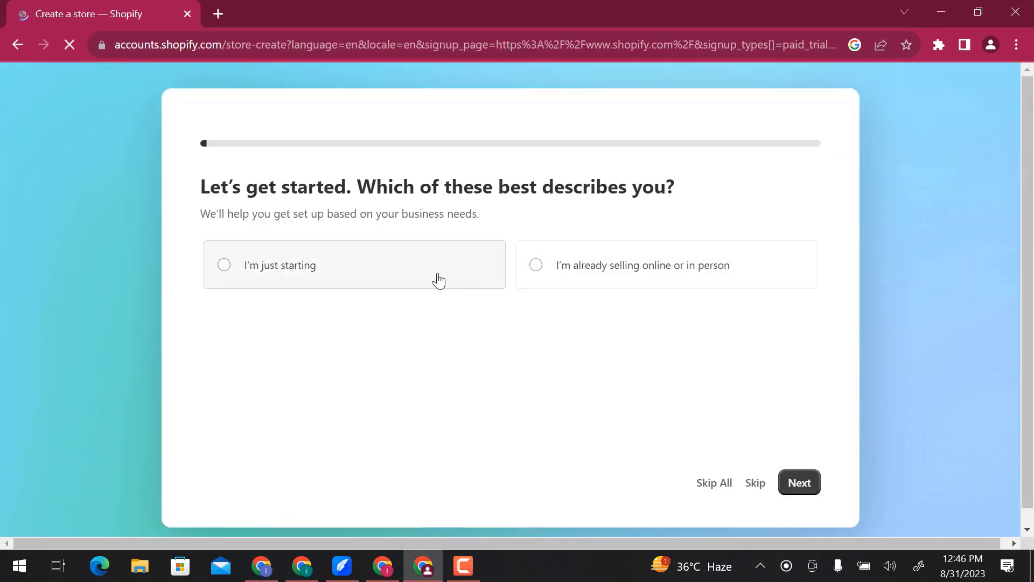
left_click(422, 282)
left_click(798, 483)
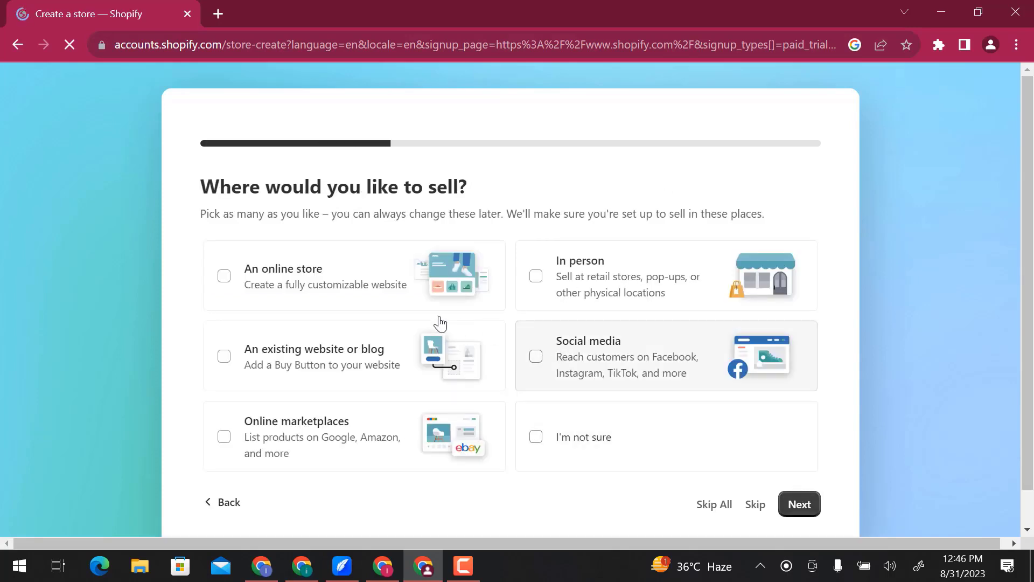
left_click(358, 289)
left_click(798, 504)
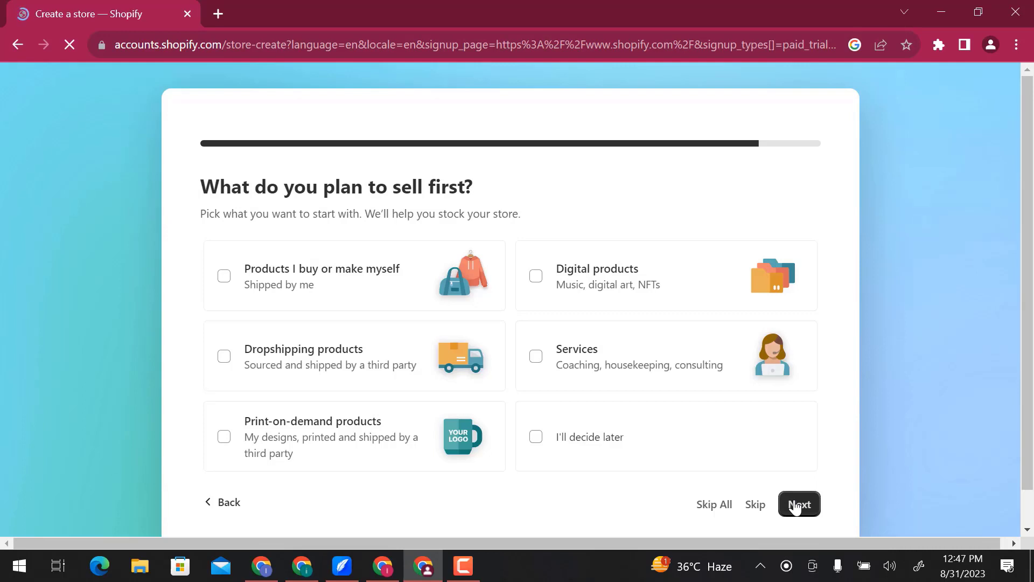
left_click(693, 452)
left_click(798, 504)
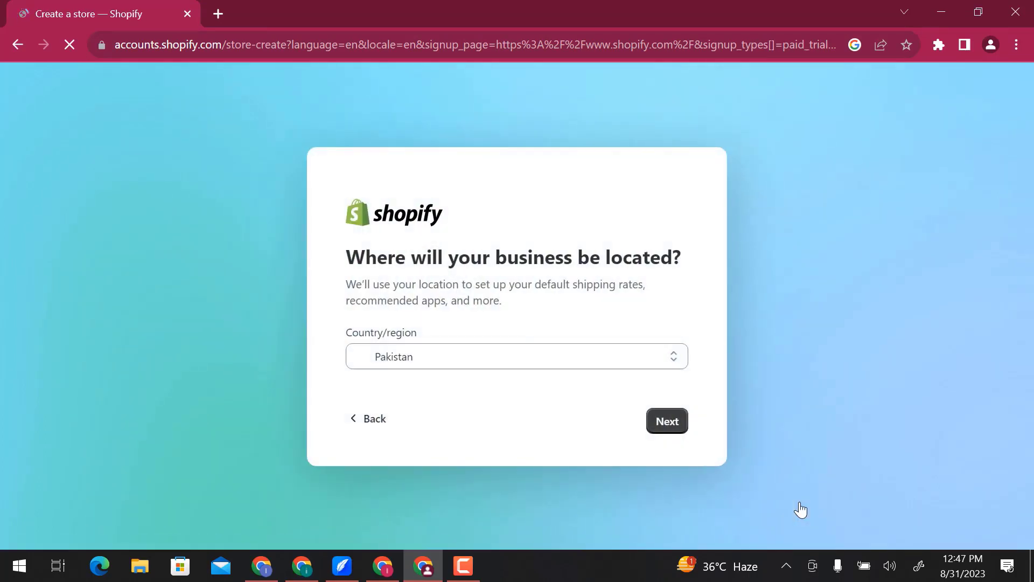
- Accept Pakistan as the business location and create the Shopify ID with a Google account
left_click(668, 425)
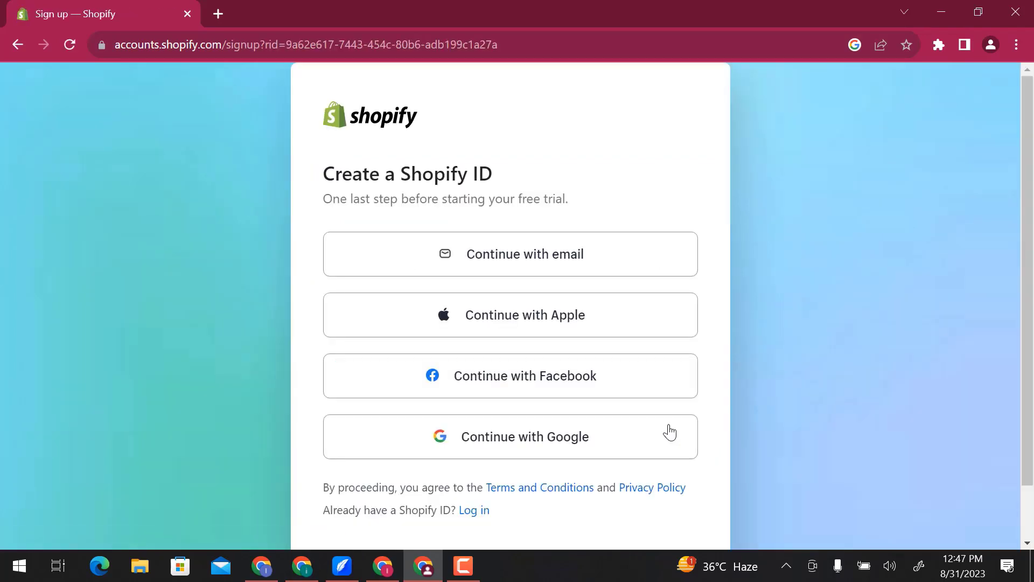
left_click(658, 436)
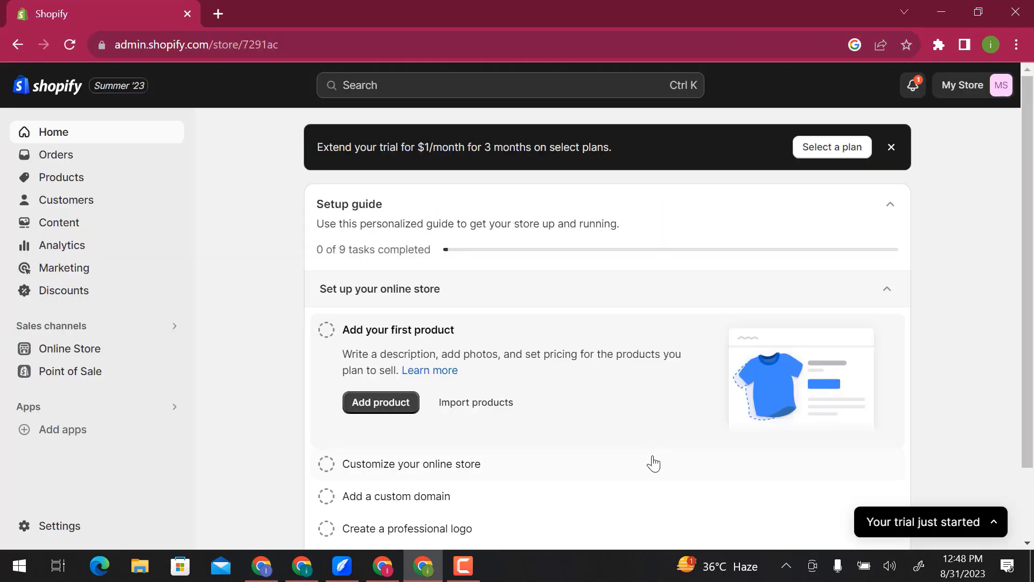
- In the store details profile, set the store name to Bless, enter the store phone number, and save
scroll(654, 463, "down", 2)
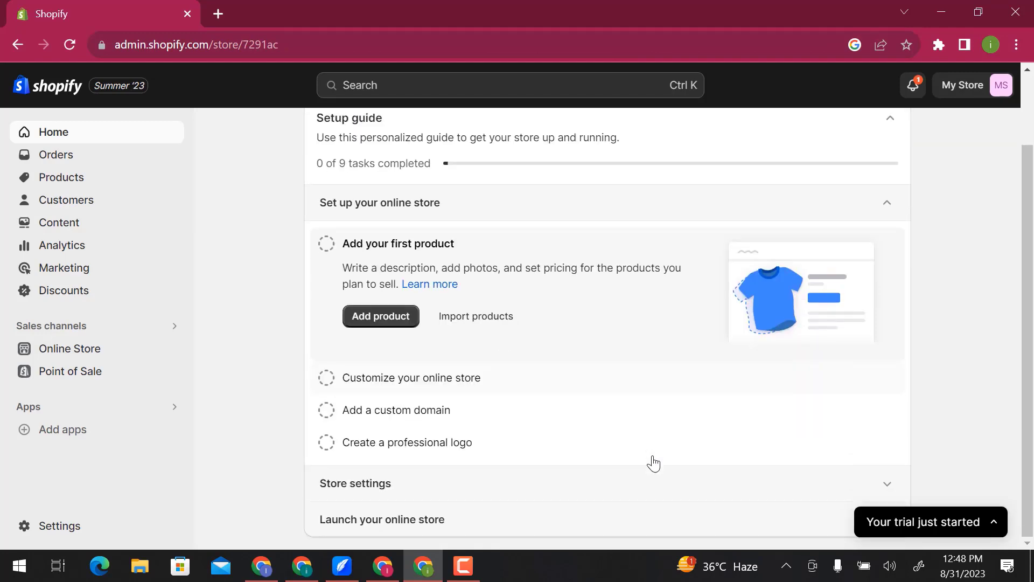
scroll(653, 464, "up", 2)
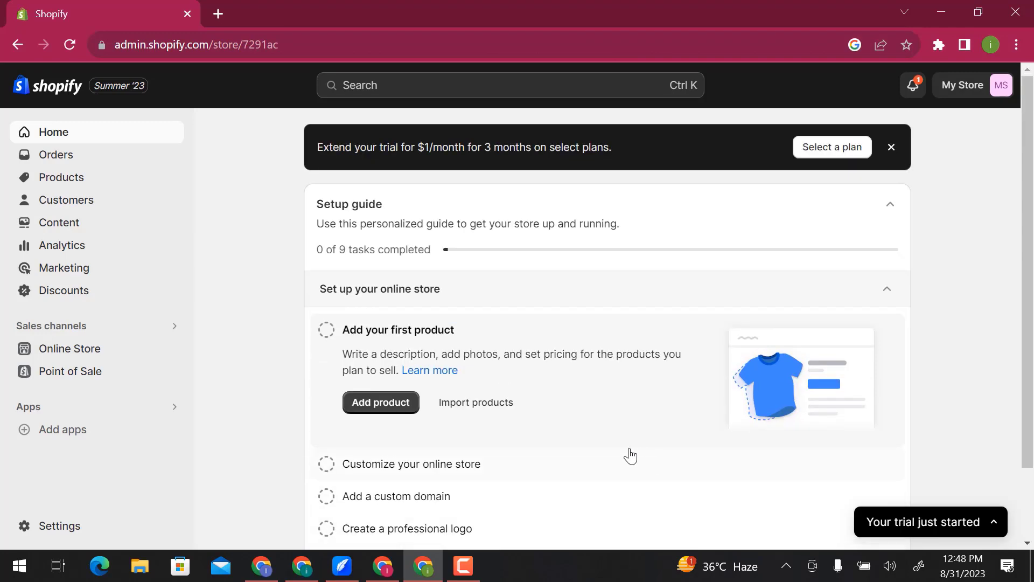
left_click(86, 534)
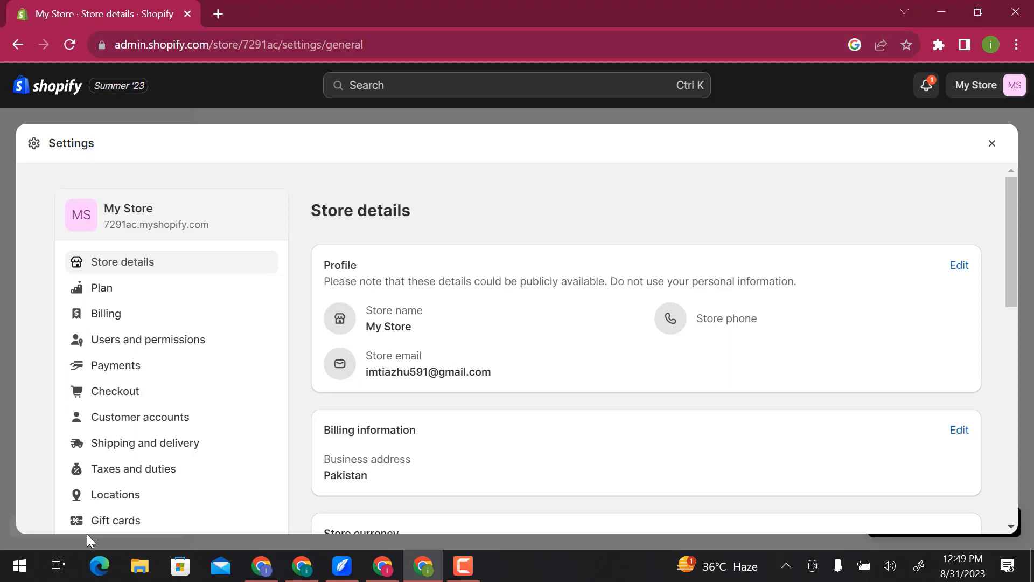
left_click(961, 265)
left_click(491, 342)
key("ctrl+shift+Left")
key("ctrl+shift+Left")
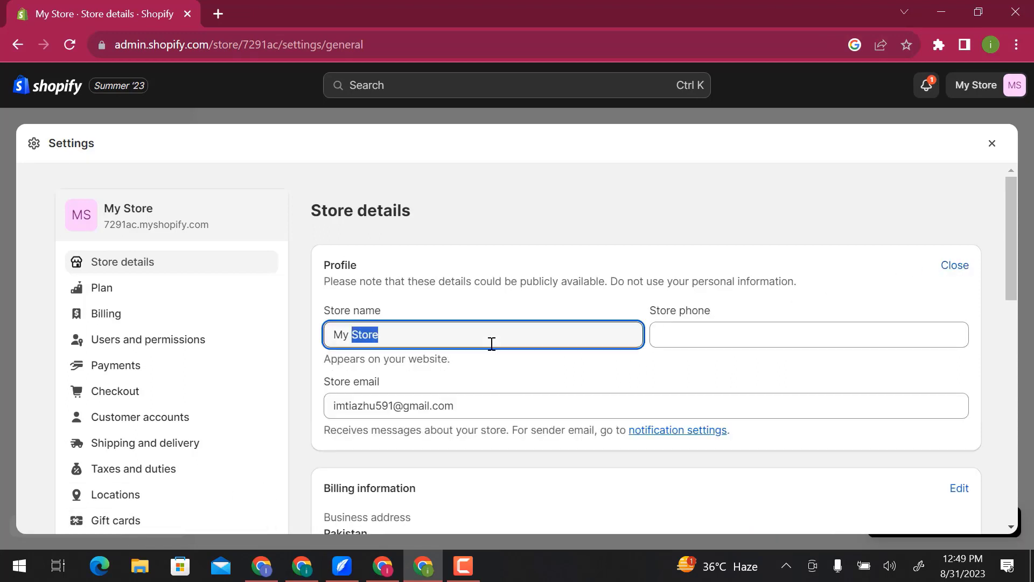
type("Bless")
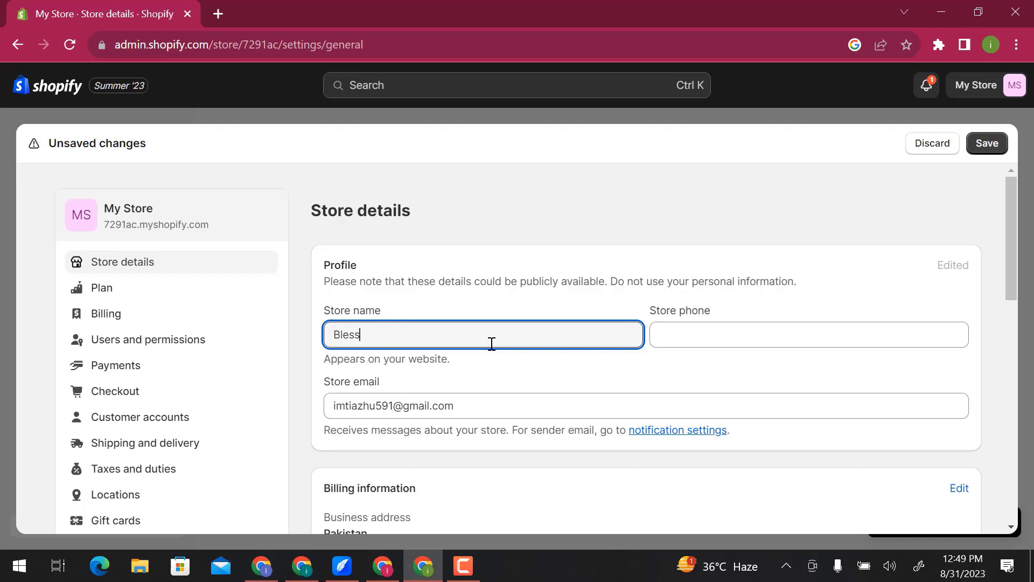
left_click(695, 340)
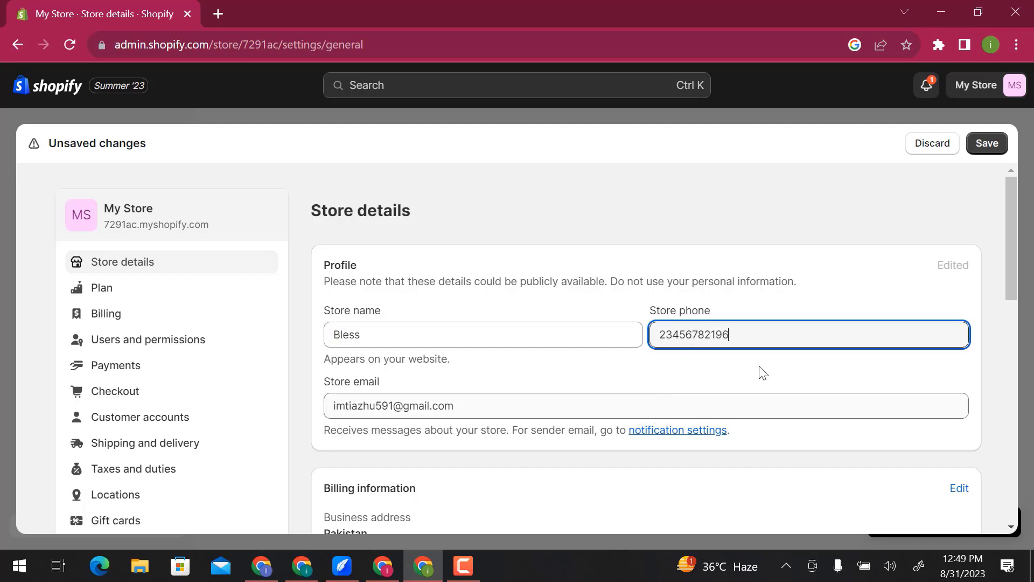
left_click(987, 143)
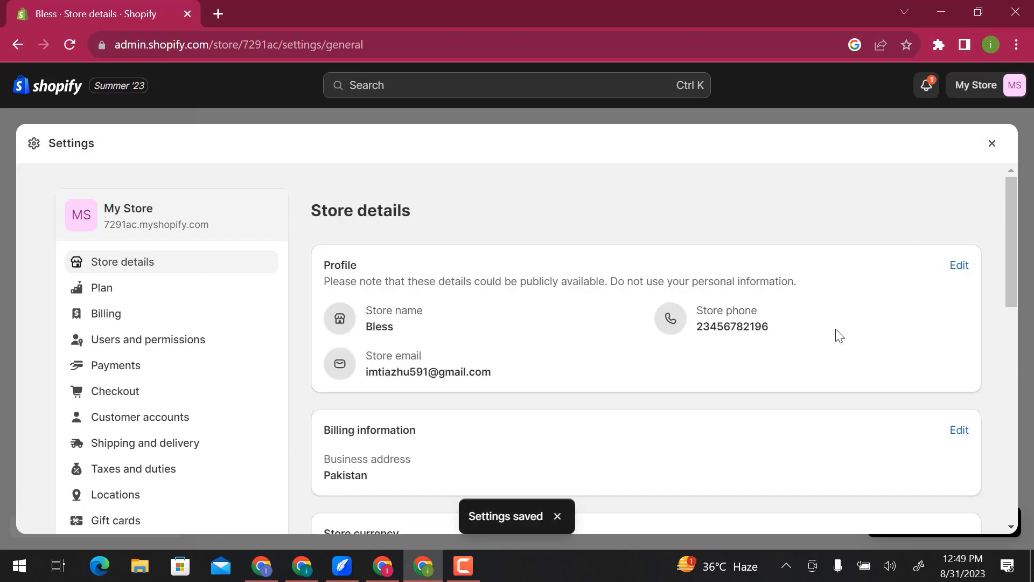
- Fill in the billing information with the legal business name bless and the business address, city and postal code
scroll(814, 358, "down", 3)
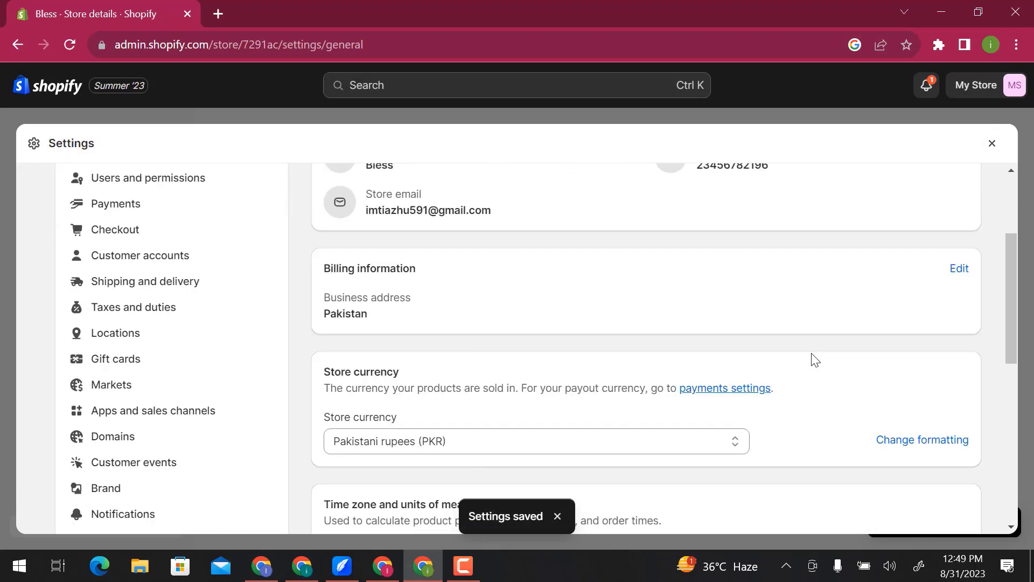
left_click(959, 268)
left_click(588, 327)
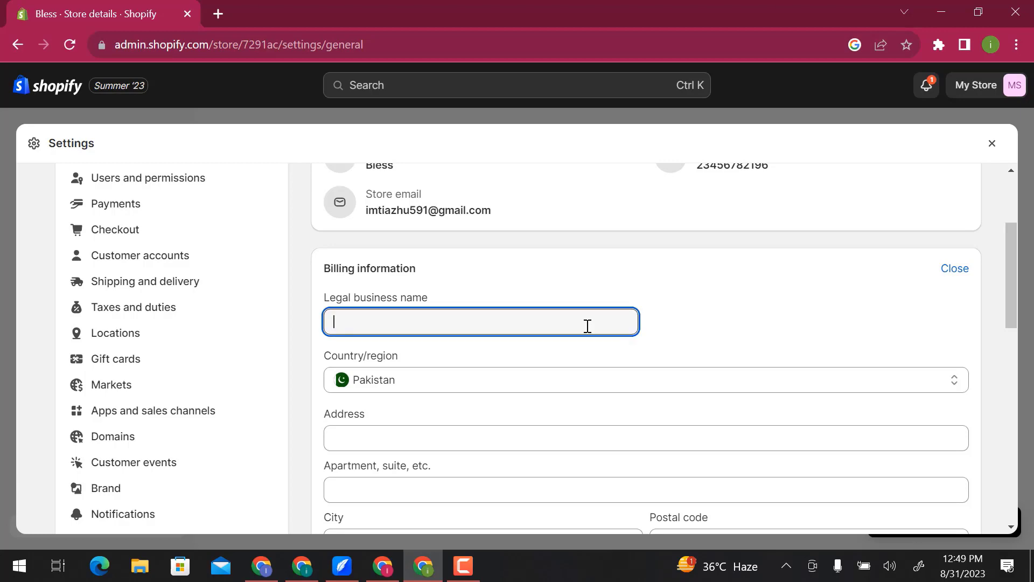
type("bless")
scroll(588, 327, "down", 3)
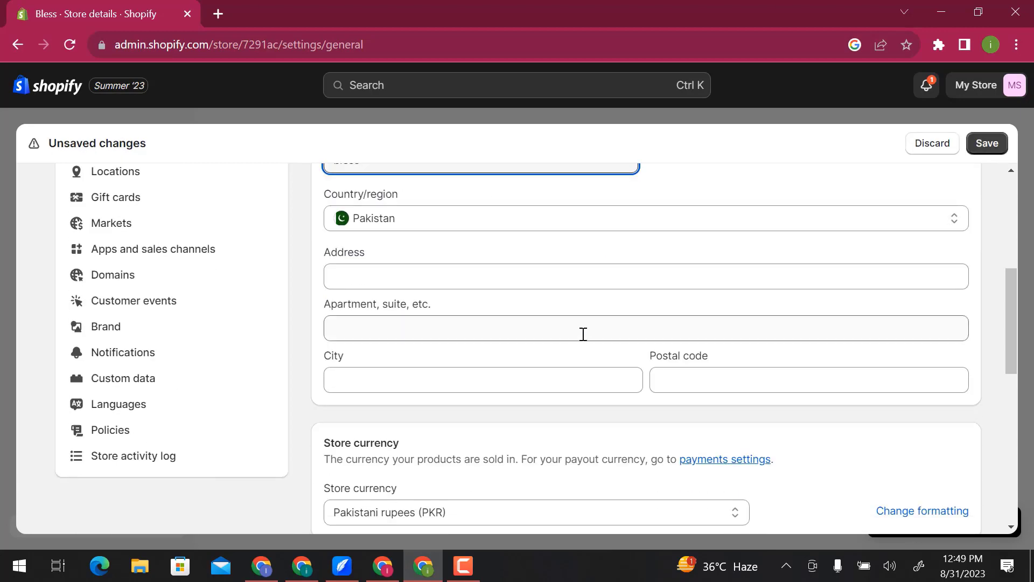
left_click(548, 384)
type("lahore")
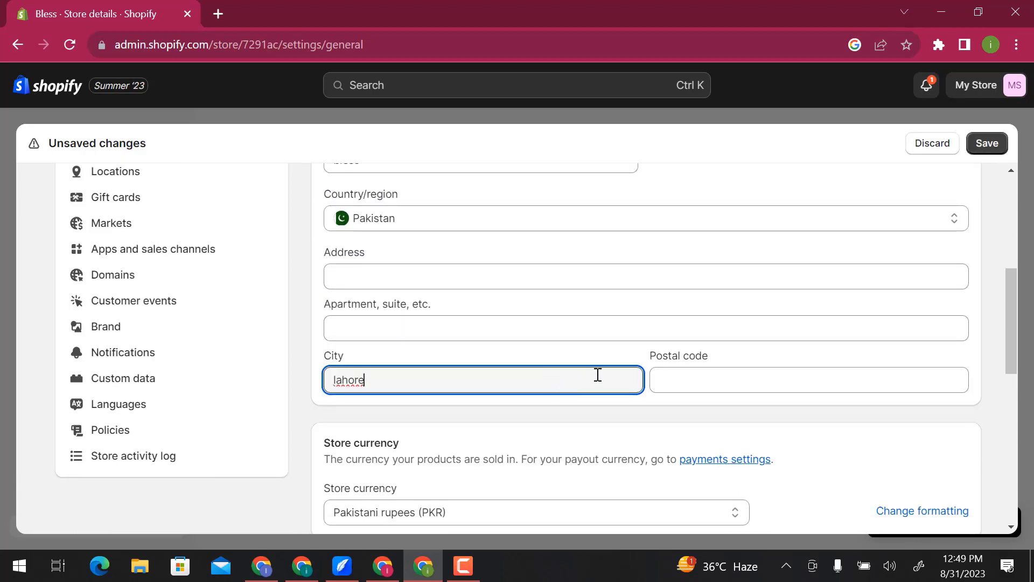
left_click(675, 381)
type("3900")
- Set the store currency to US dollars (USD) and save the store details
scroll(676, 380, "down", 3)
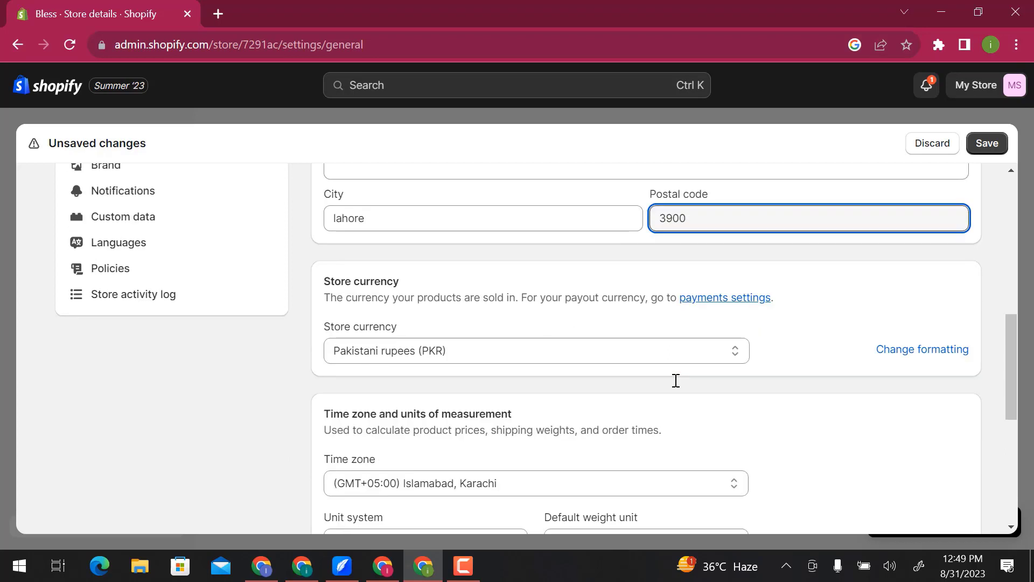
left_click(631, 353)
scroll(631, 356, "down", 3)
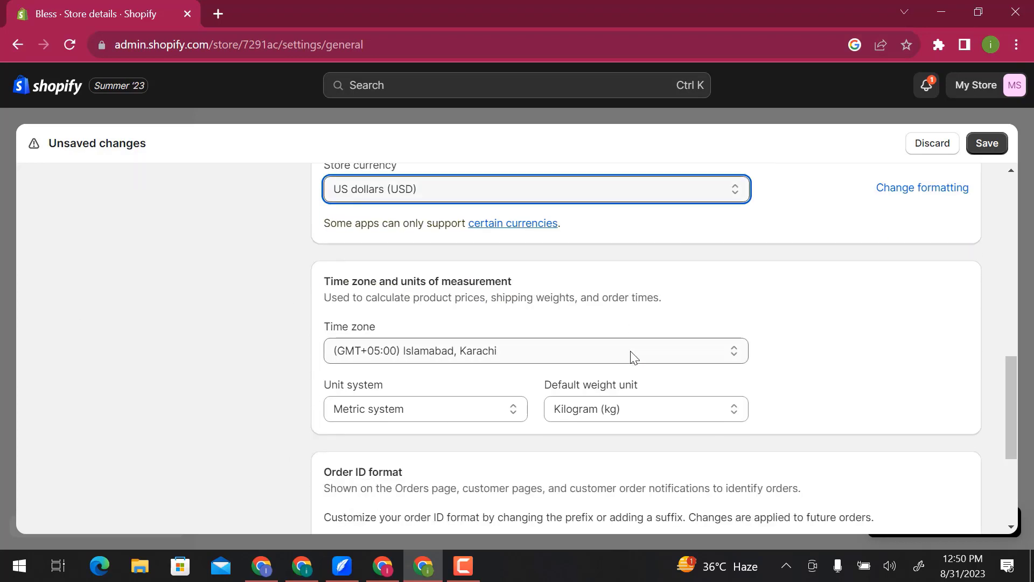
scroll(633, 357, "down", 3)
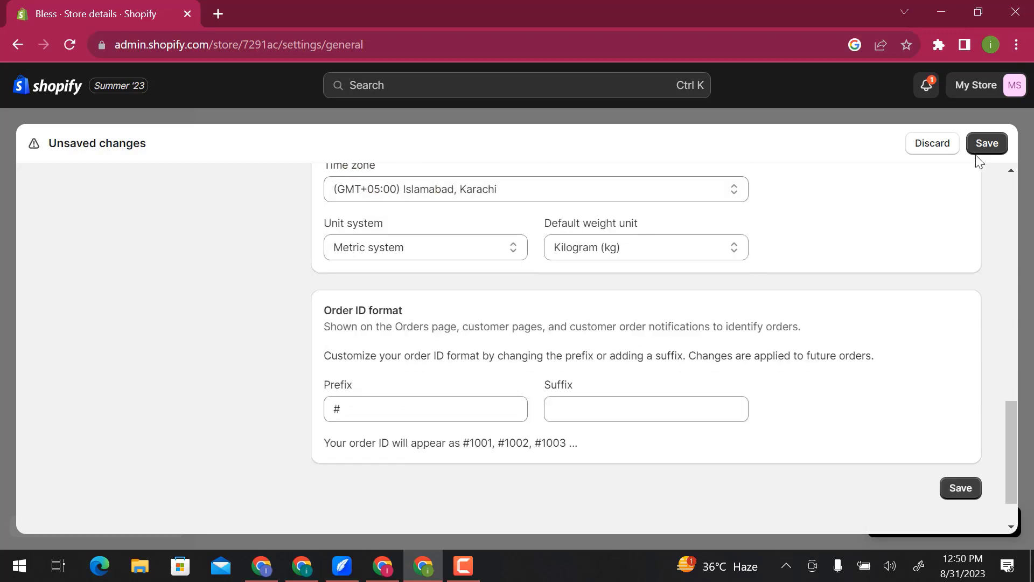
left_click(981, 152)
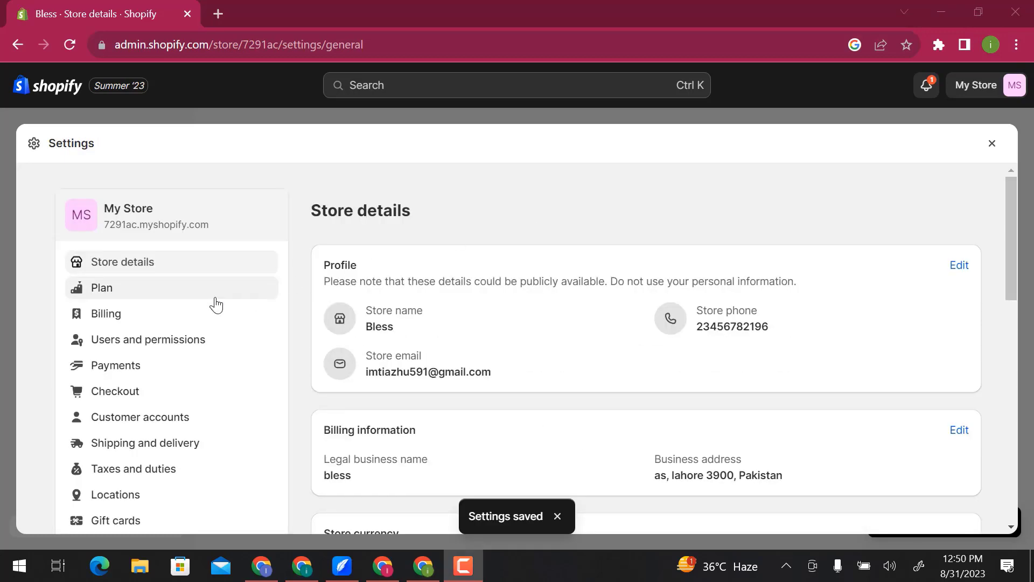
- Open the plan settings, compare the Basic, Shopify and Advanced plans, and return to the plan details
left_click(207, 298)
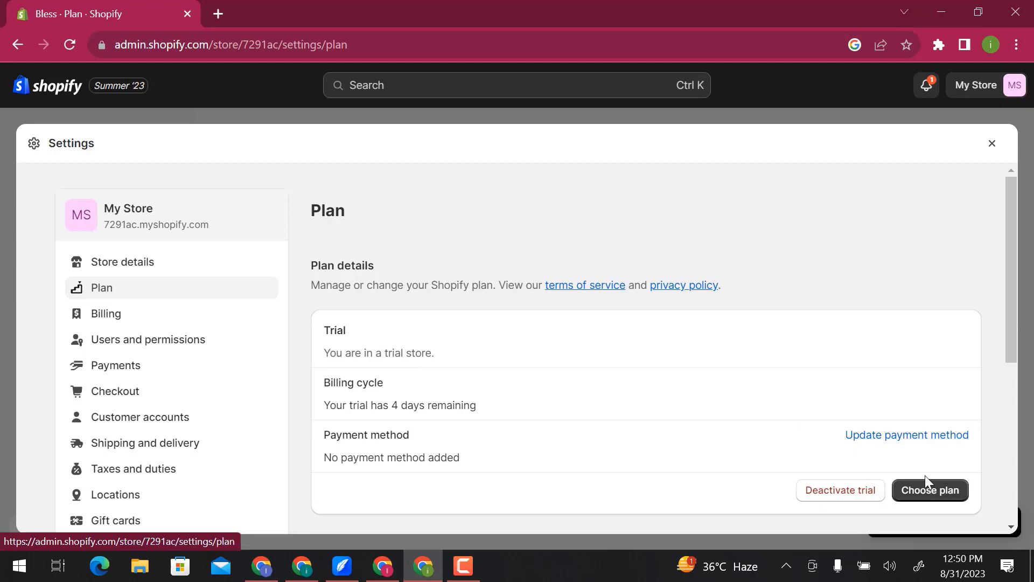
left_click(931, 490)
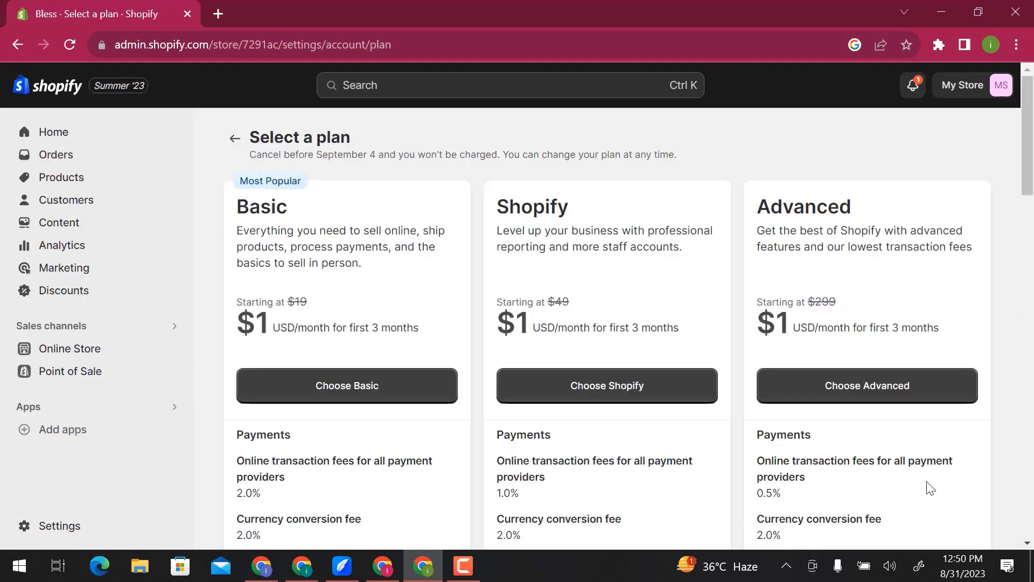
scroll(931, 488, "down", 3)
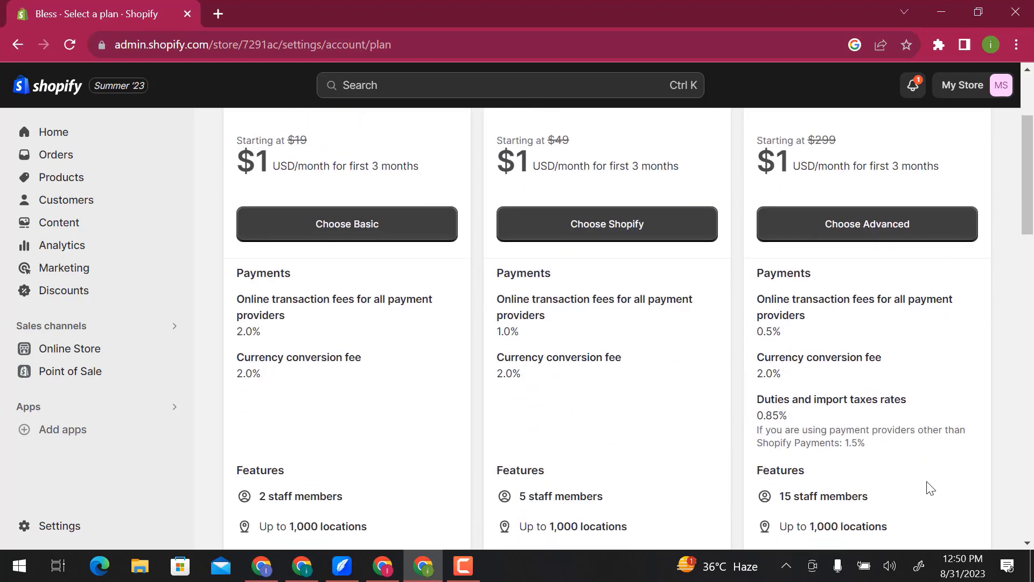
scroll(931, 489, "down", 3)
scroll(931, 489, "down", 3)
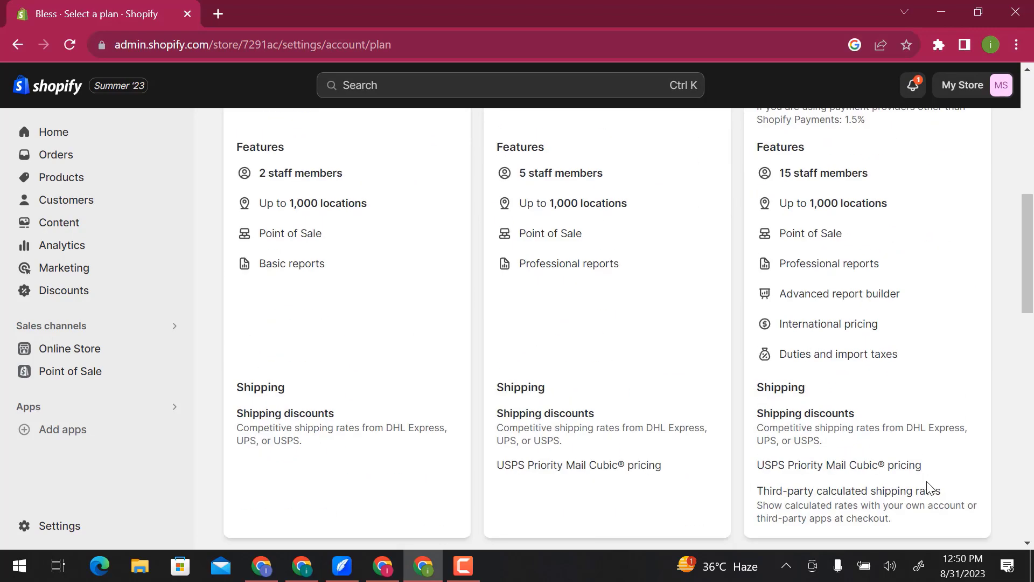
left_click(17, 46)
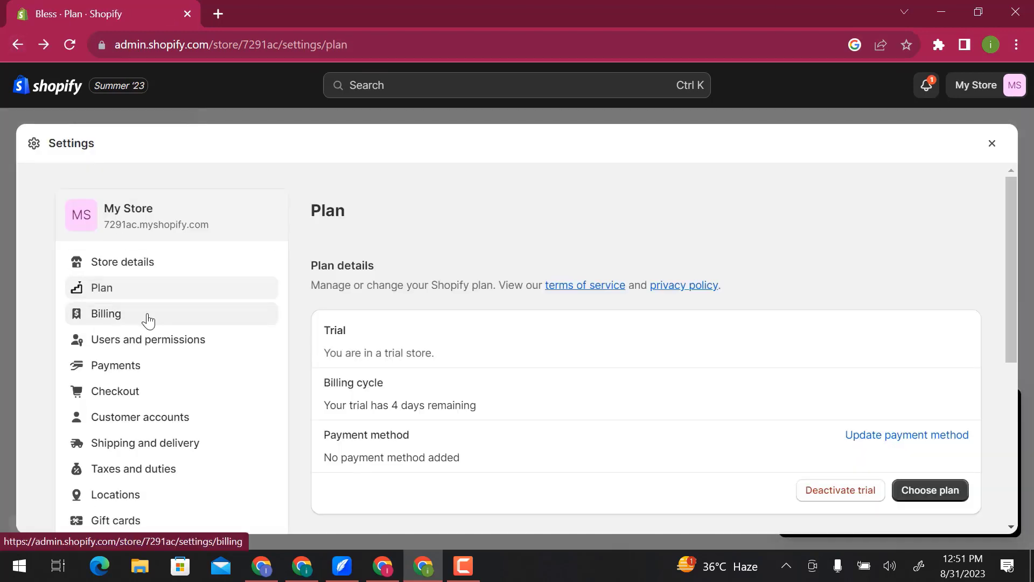
- Open the billing settings and review the billing currency, subscriptions, bills and credits
left_click(149, 320)
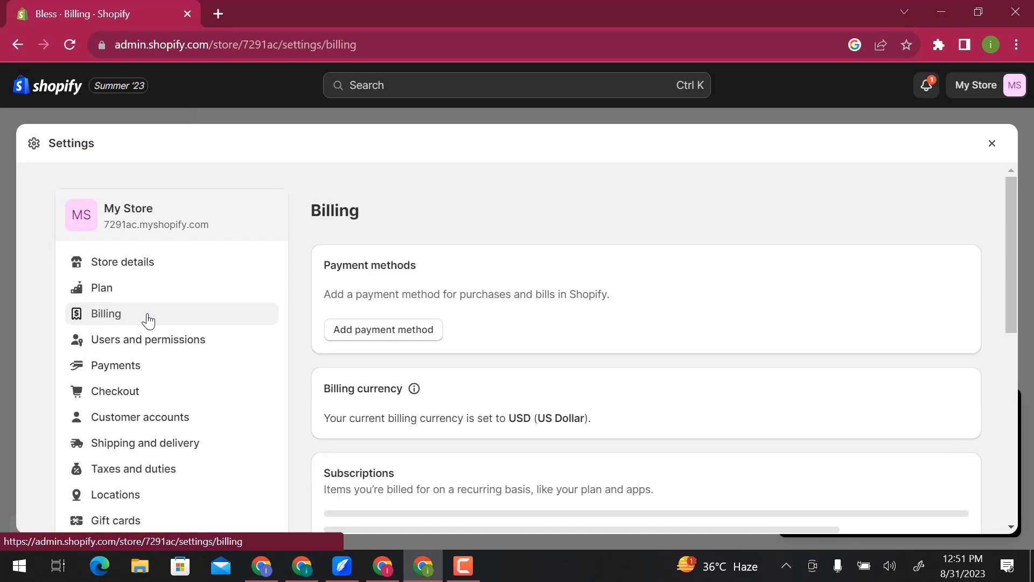
scroll(314, 383, "down", 4)
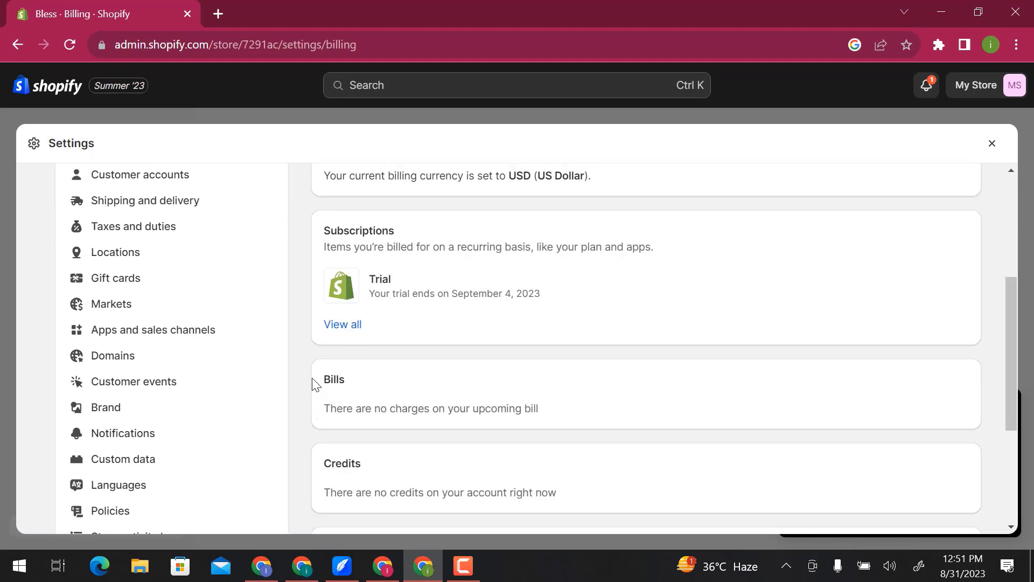
scroll(314, 384, "up", 4)
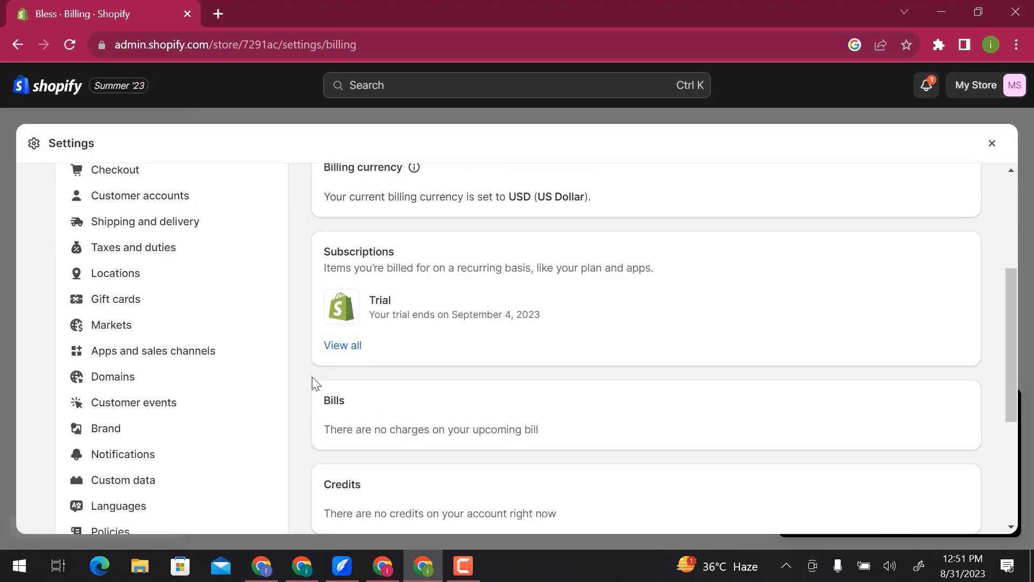
- Open the third-party payment providers from the payment settings and search for stripe
left_click(166, 366)
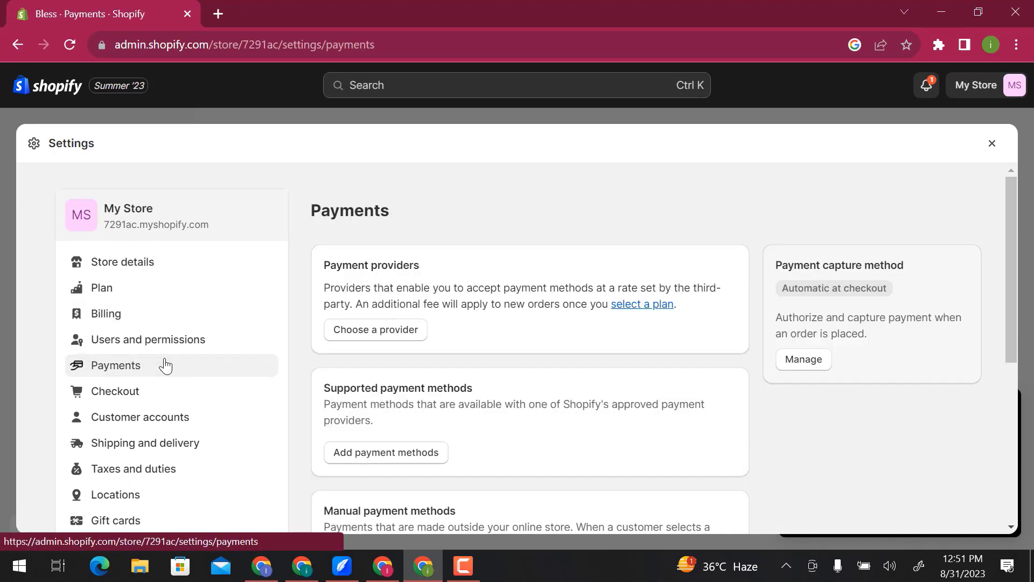
left_click(402, 331)
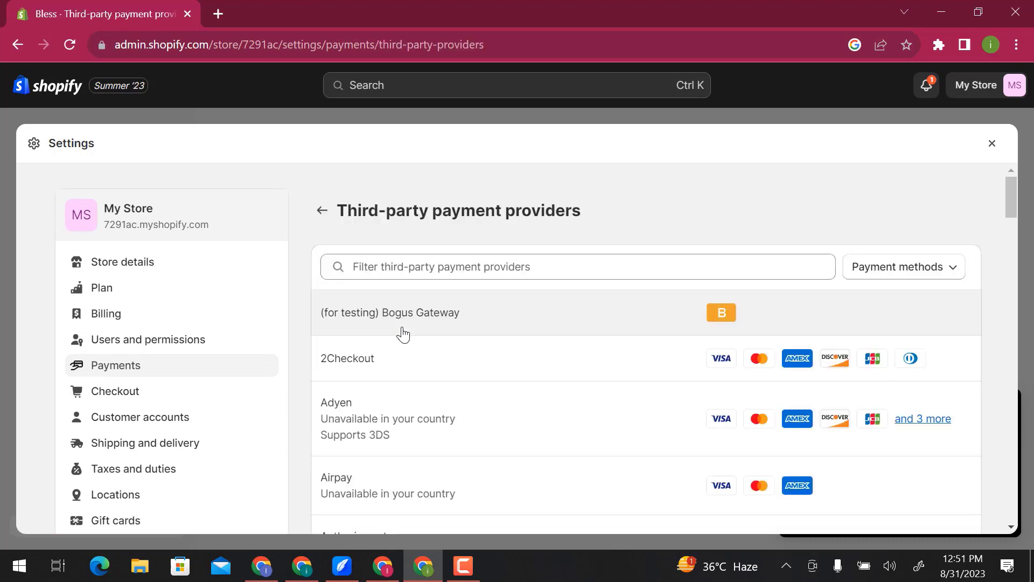
left_click(513, 273)
type("stripe")
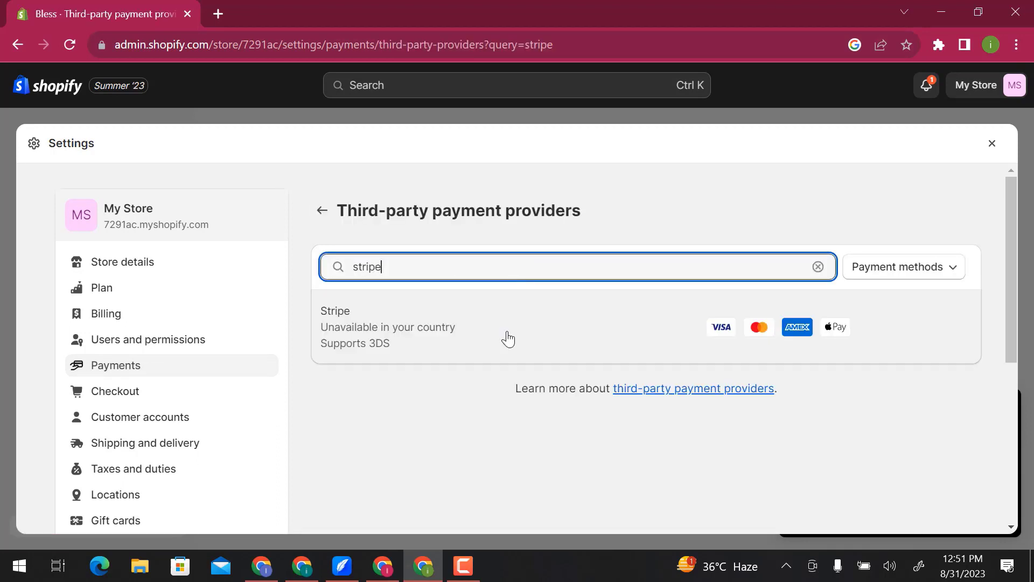
- Review the payment methods available for filtering the provider list, without selecting any
left_click(887, 273)
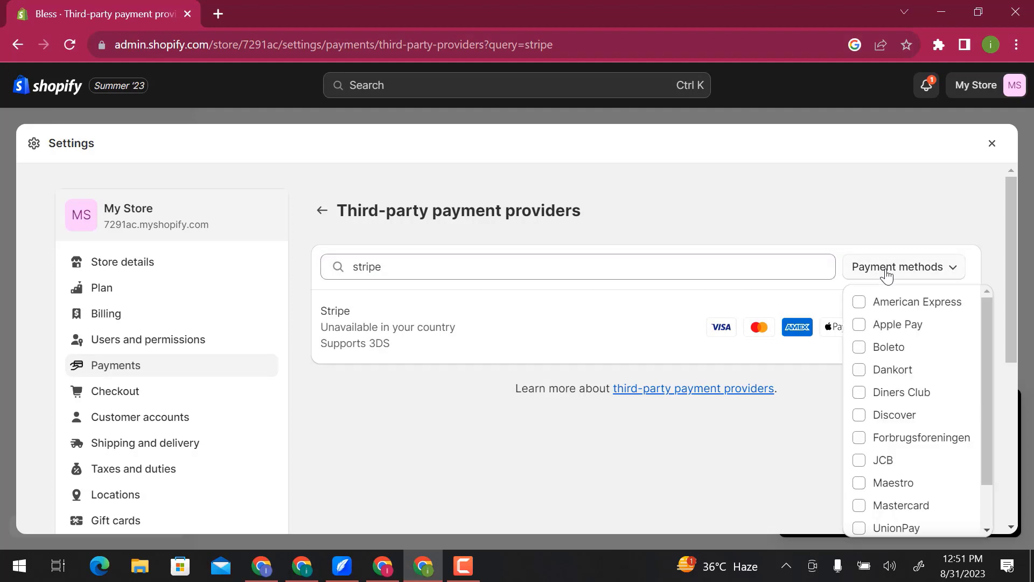
scroll(901, 351, "down", 1)
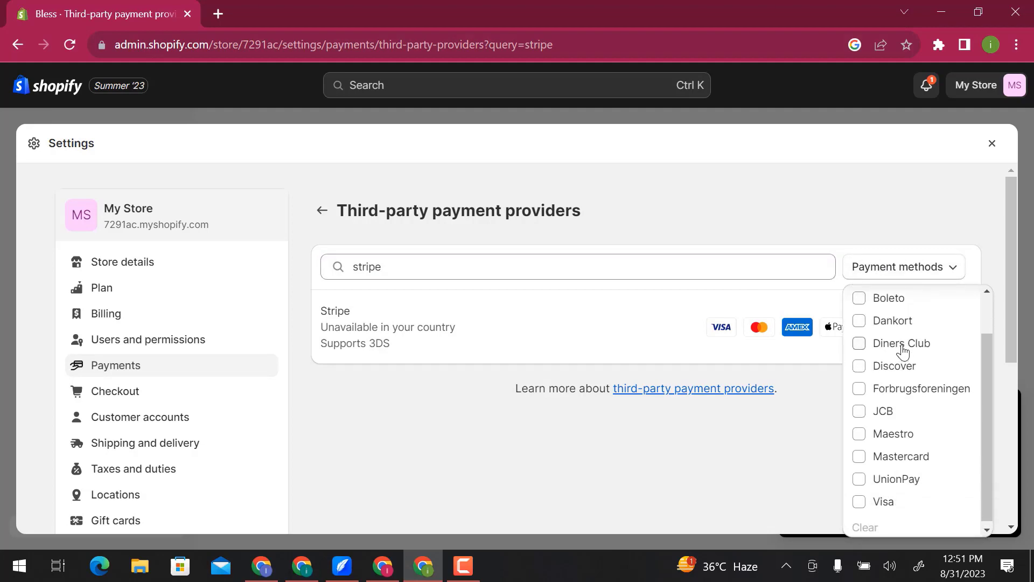
scroll(903, 350, "up", 1)
left_click(818, 204)
- Return to the payments settings, review the supported, manual and customized payment method sections, and close the settings
left_click(322, 211)
scroll(313, 339, "down", 3)
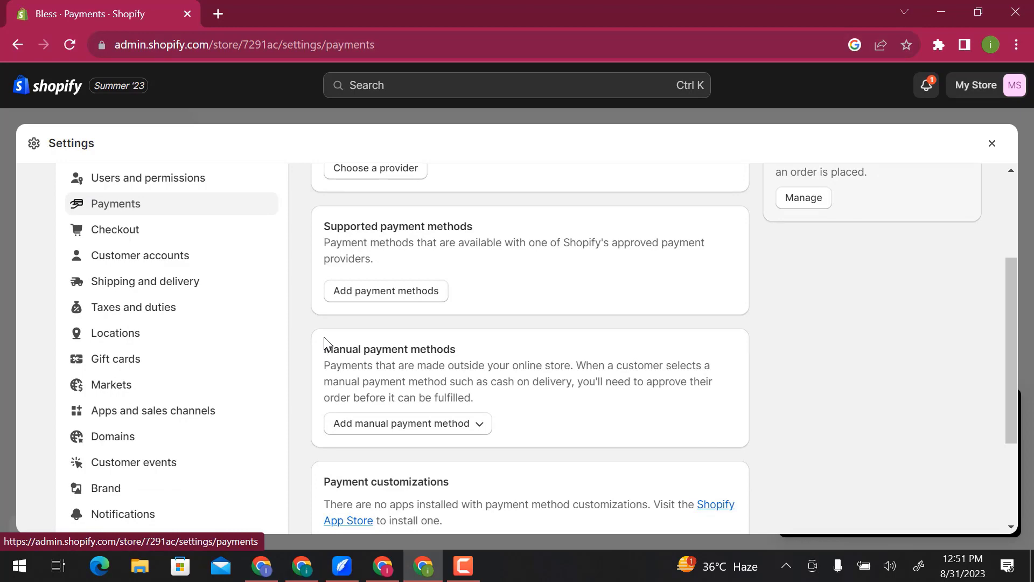
scroll(324, 339, "down", 3)
scroll(324, 337, "up", 5)
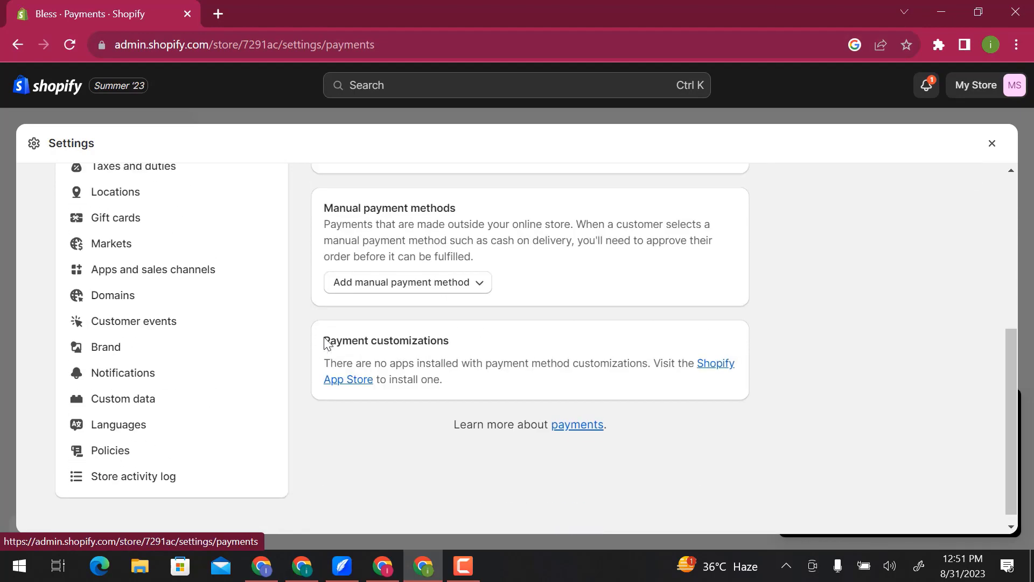
left_click(993, 152)
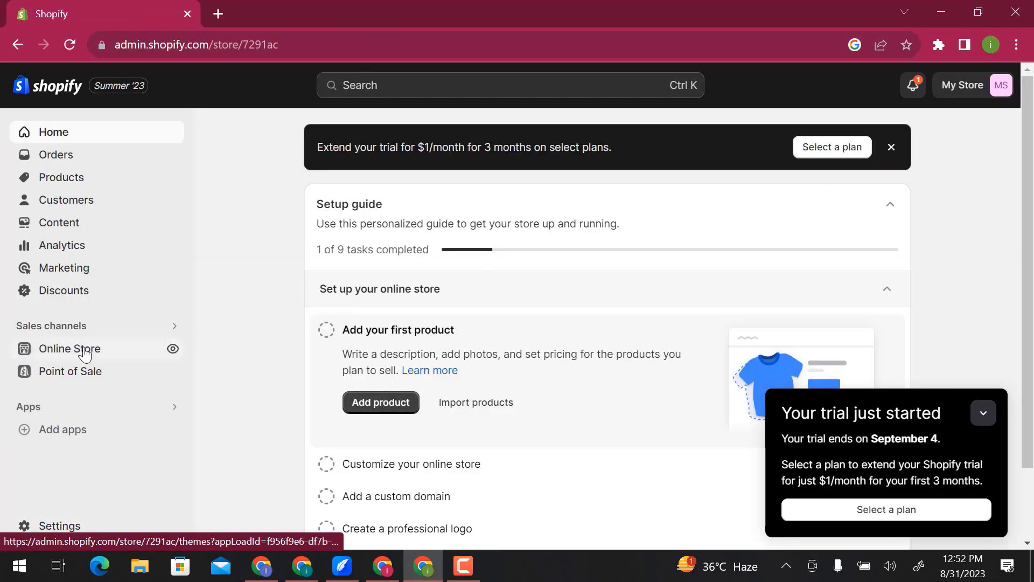
- Open the online store's themes and start customizing the current Dawn theme
left_click(85, 354)
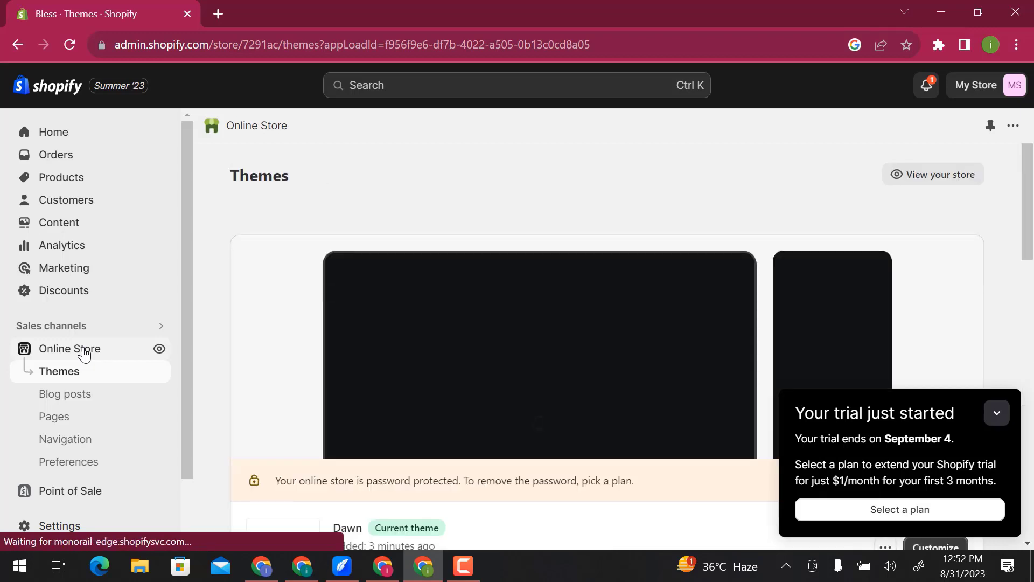
scroll(399, 351, "down", 1)
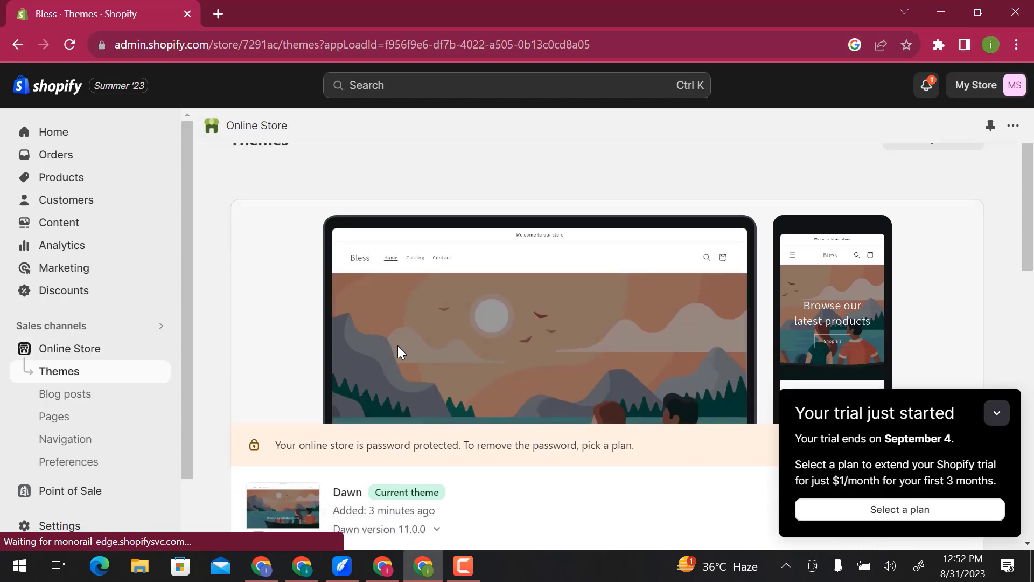
scroll(398, 345, "down", 4)
left_click(930, 318)
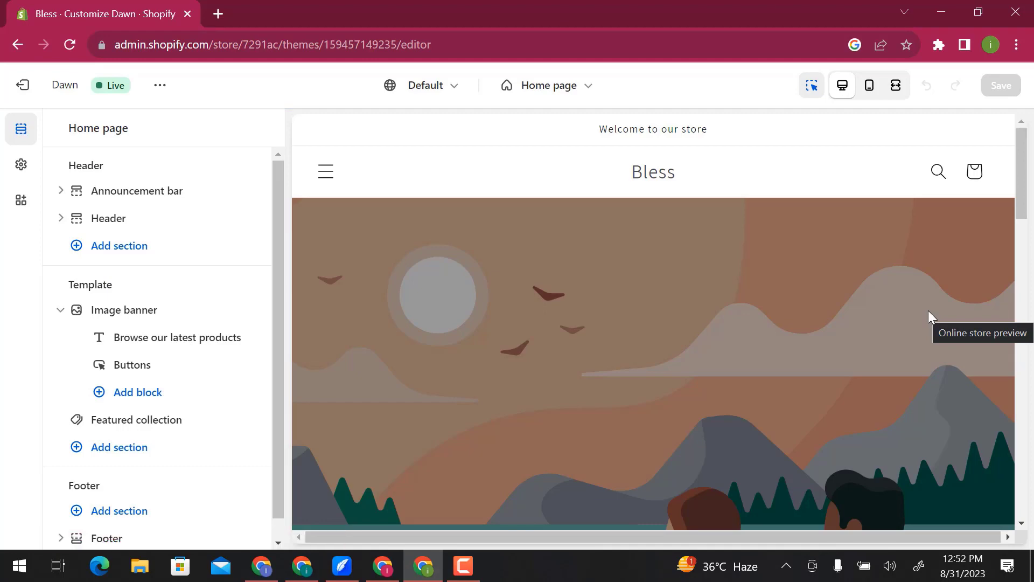
- Look over the home page preview and remove the announcement bar section from the header group
scroll(929, 311, "down", 15)
scroll(932, 318, "down", 5)
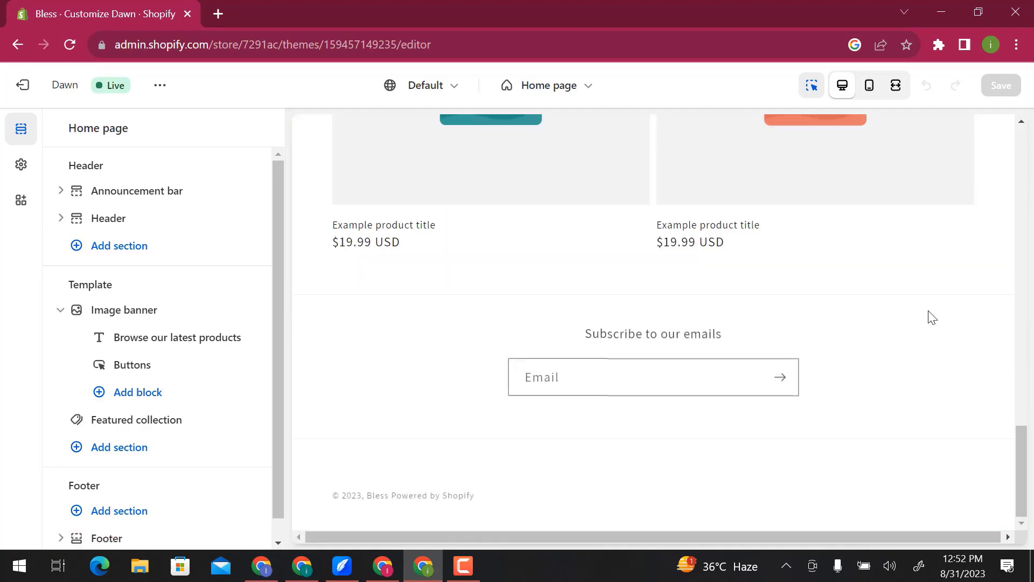
scroll(932, 318, "up", 15)
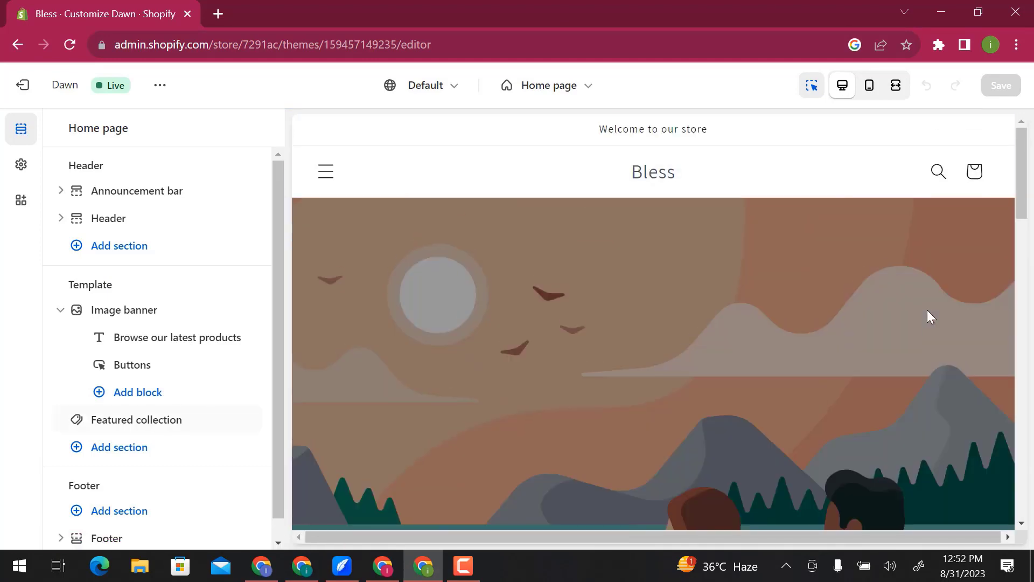
left_click(138, 191)
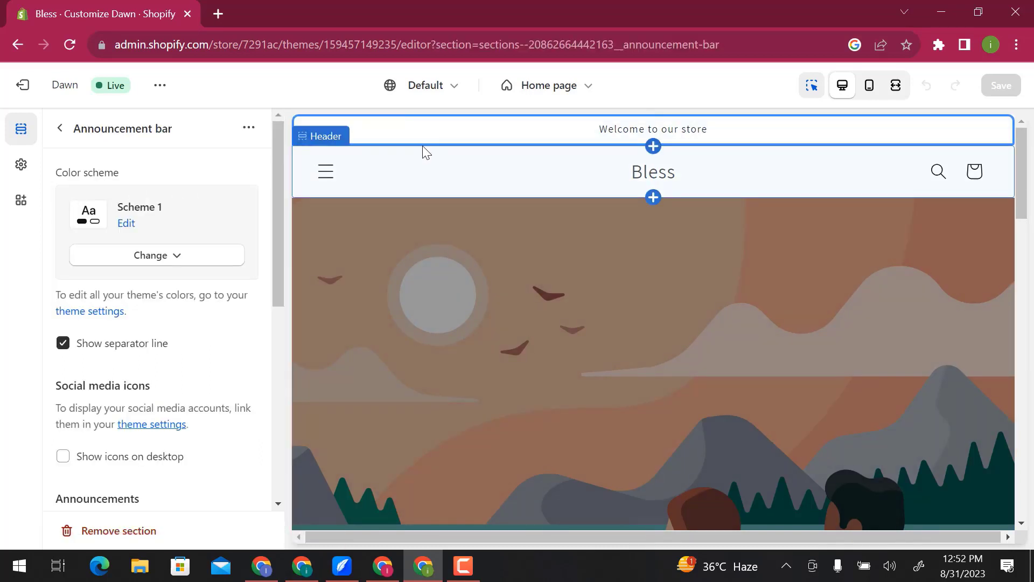
left_click(128, 533)
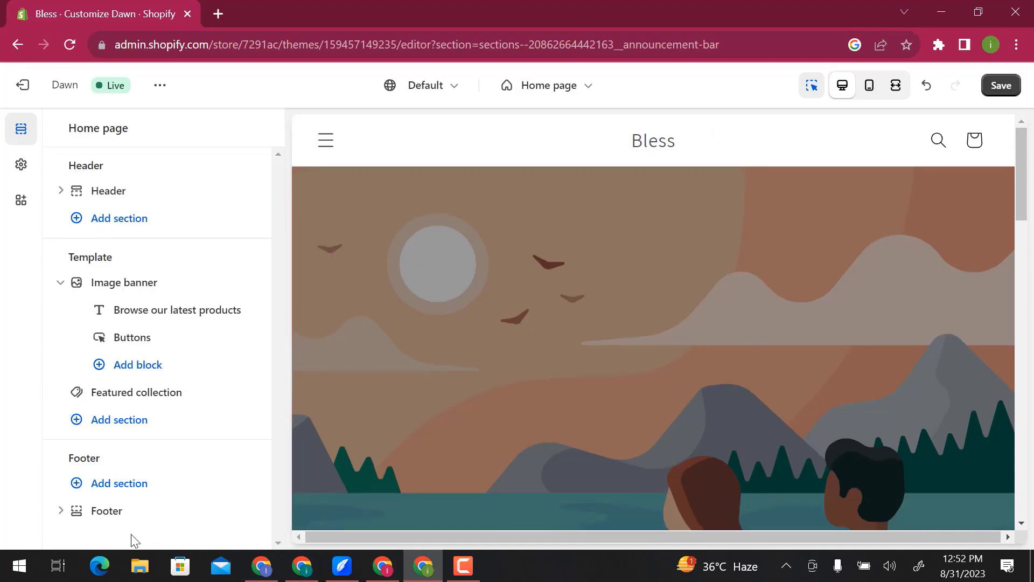
- Open the header section's settings and review the desktop logo position options, keeping Middle left
left_click(167, 200)
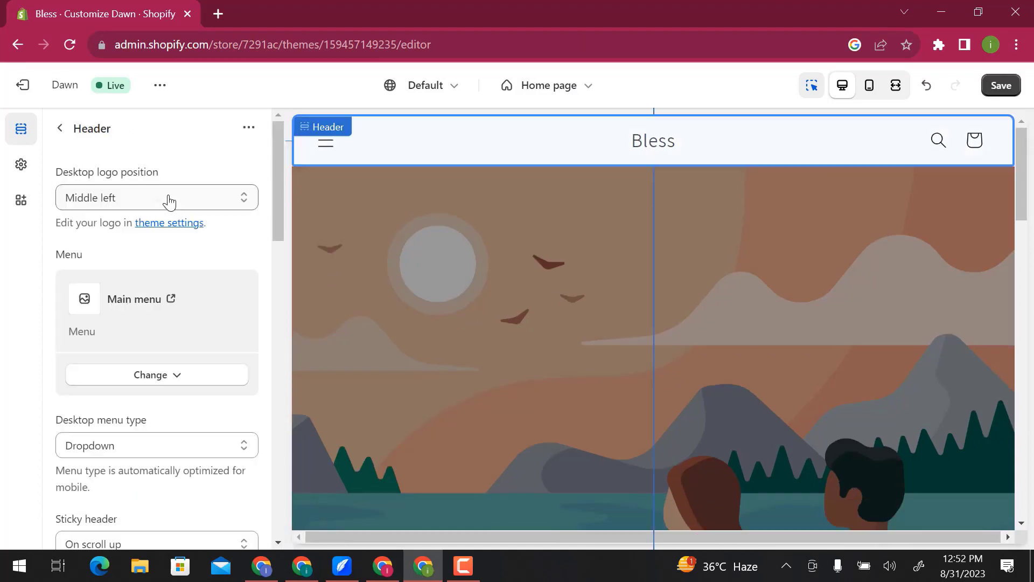
left_click(170, 201)
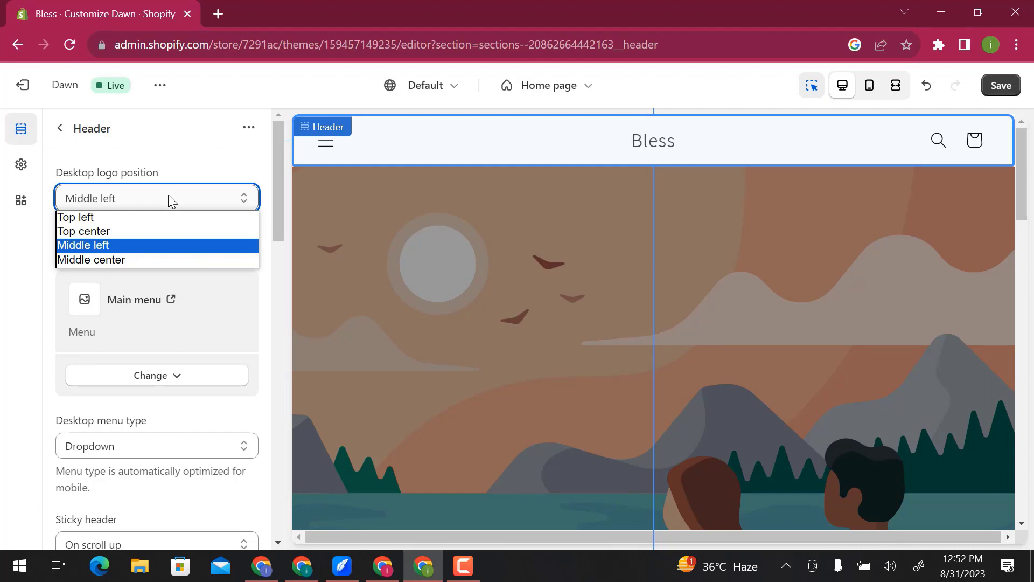
left_click(168, 197)
- Open the header's main menu for editing and add a menu item named Blog with the link #
left_click(134, 300)
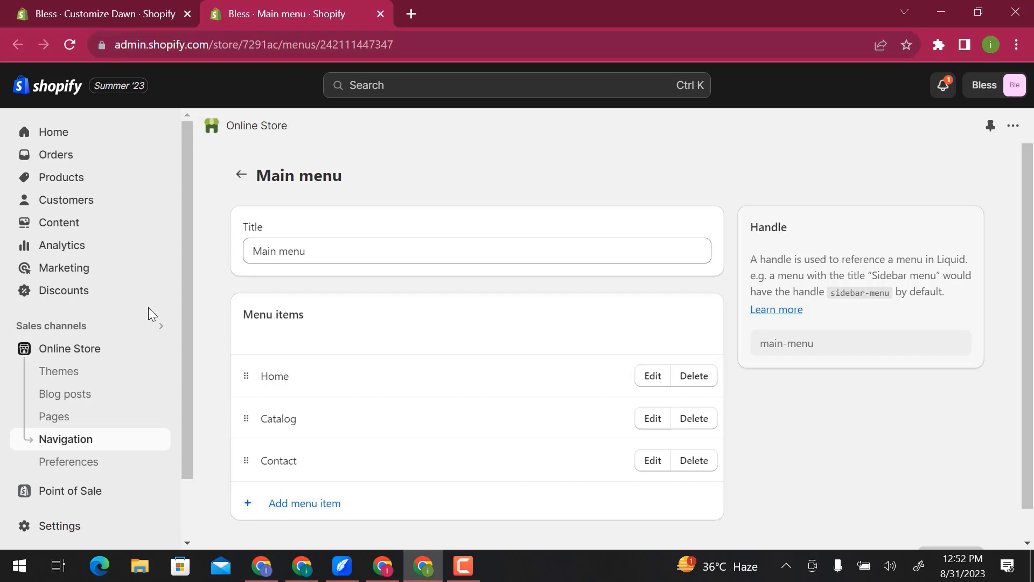
left_click(293, 508)
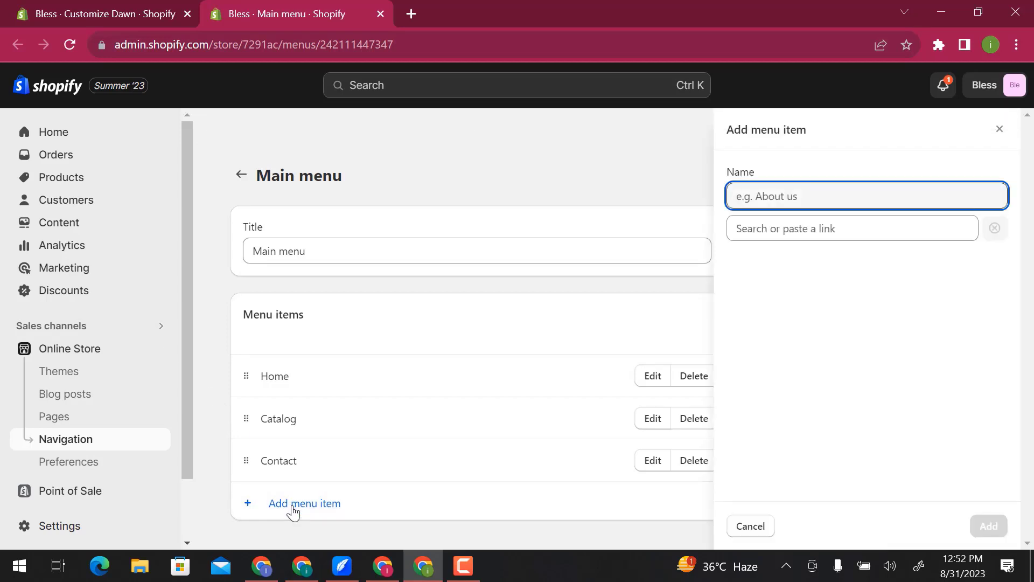
type("Blog")
key("Tab")
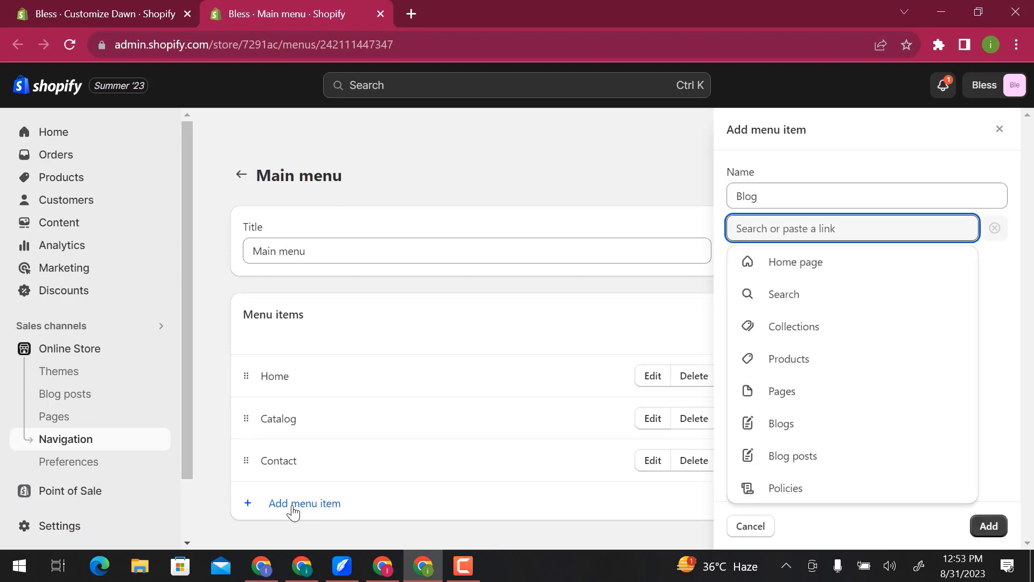
type("#")
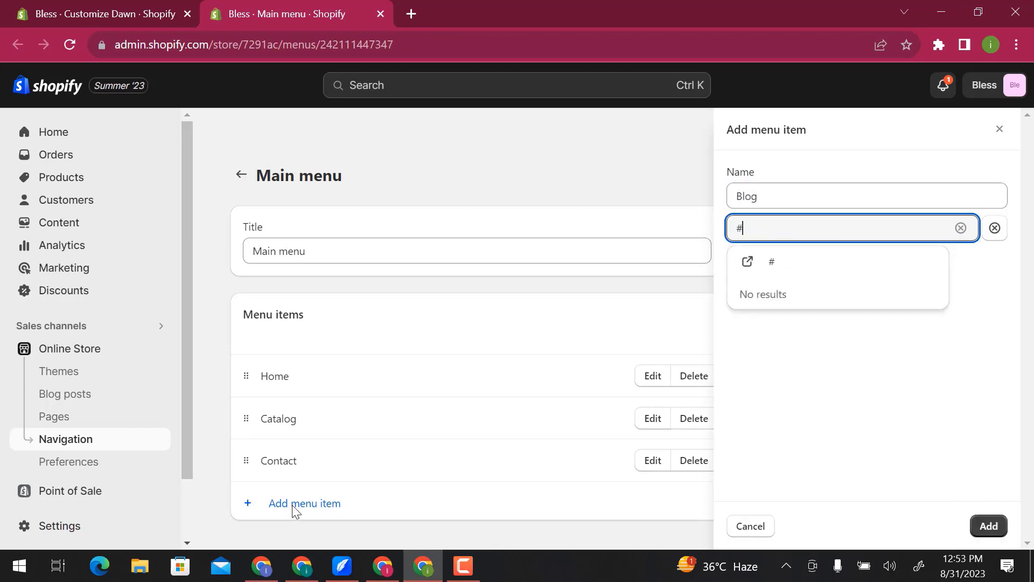
left_click(808, 269)
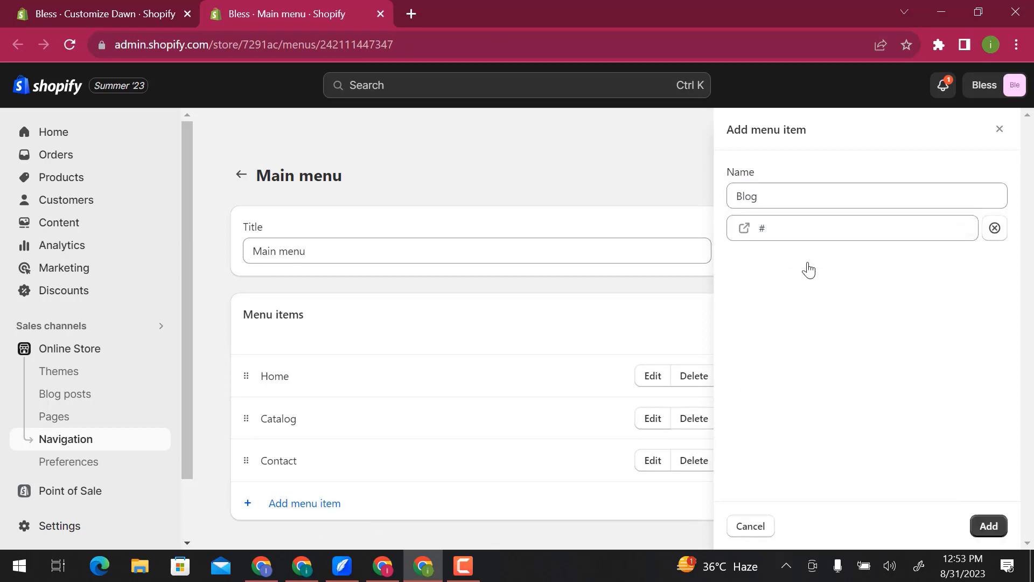
left_click(988, 525)
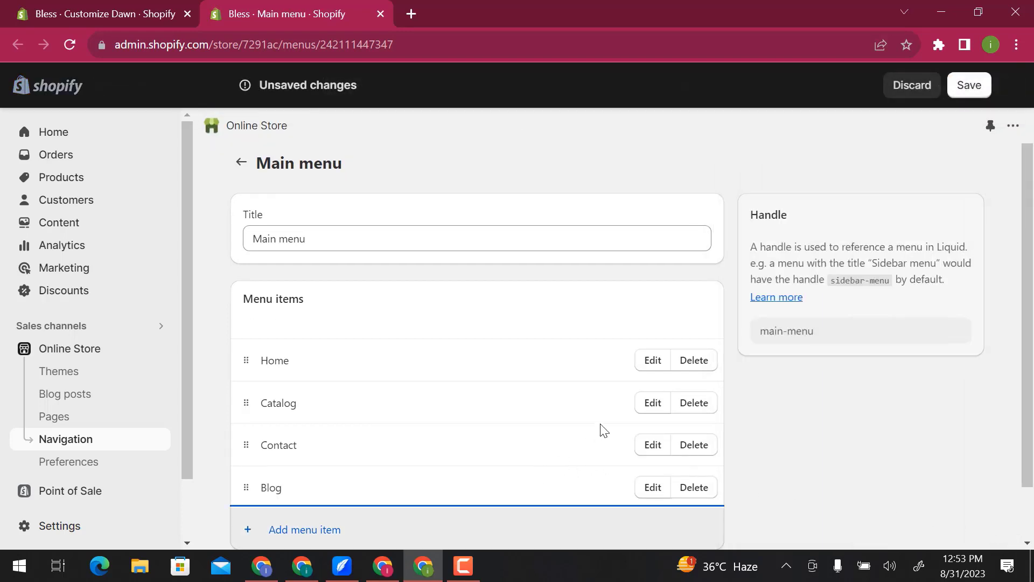
- Save the main menu changes and close the menu page to return to the theme editor
left_click(592, 237)
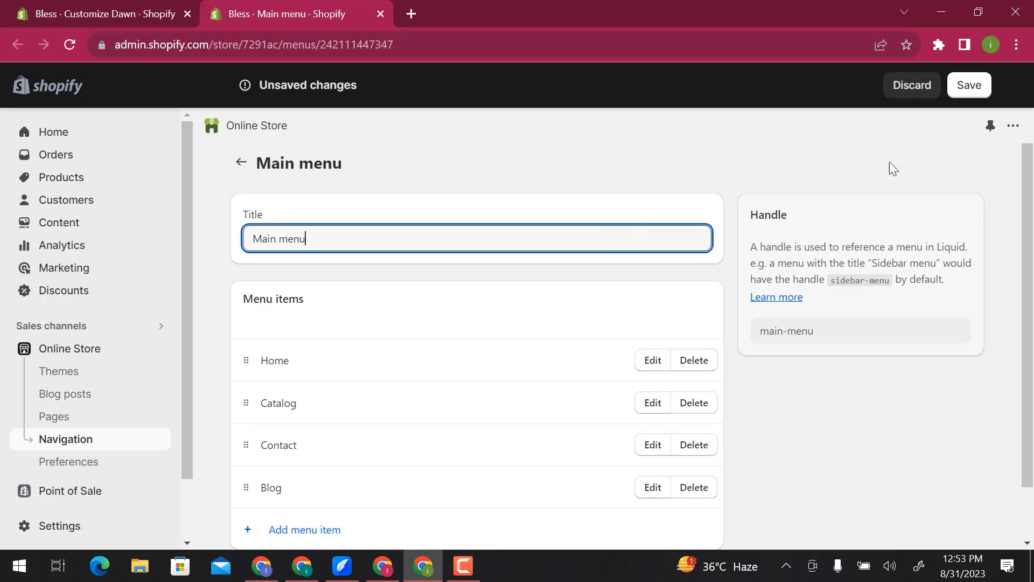
left_click(970, 86)
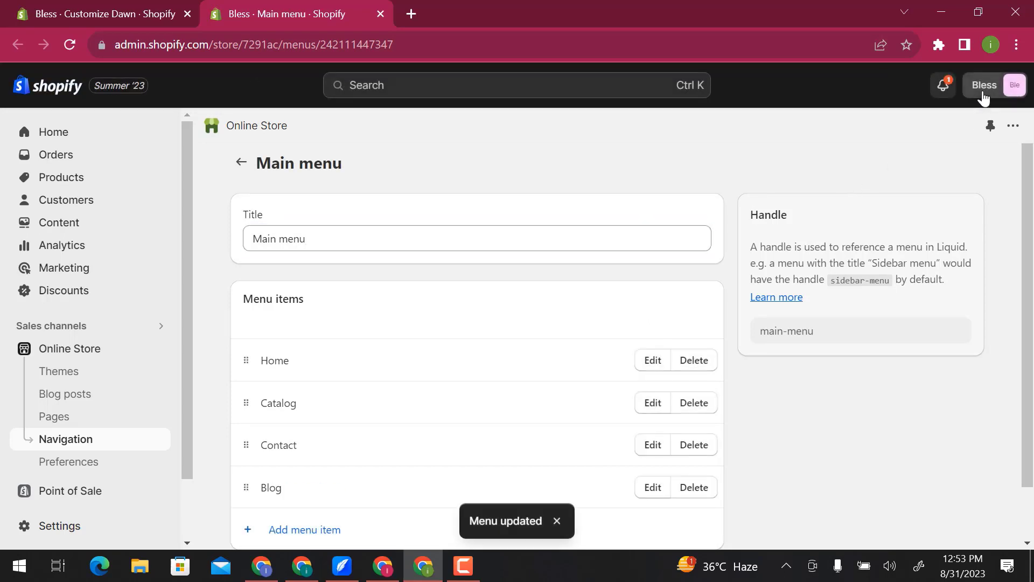
left_click(380, 14)
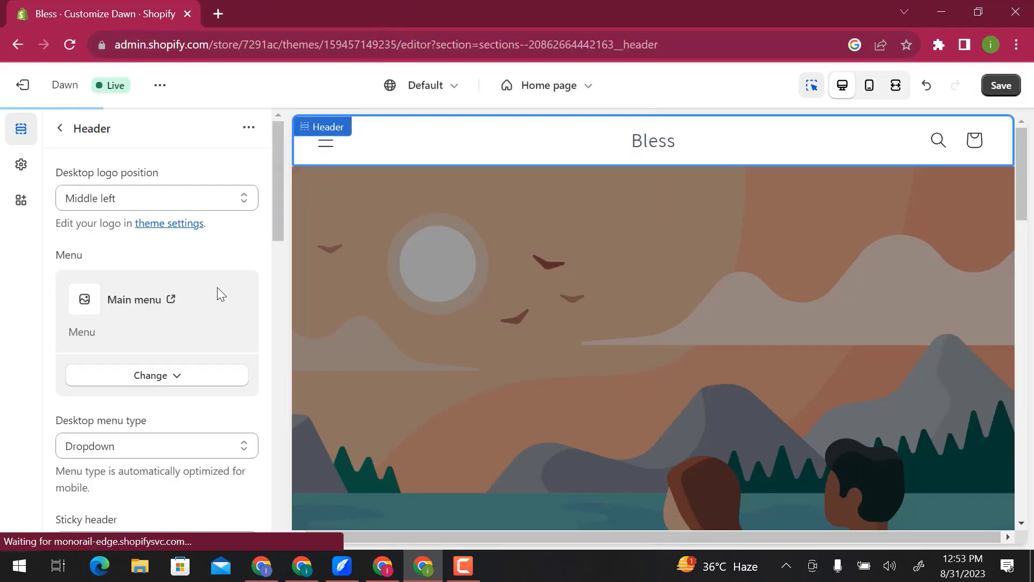
- Review the header's sticky, color, language, mobile layout and spacing settings, and return to the home page section list
scroll(218, 287, "down", 6)
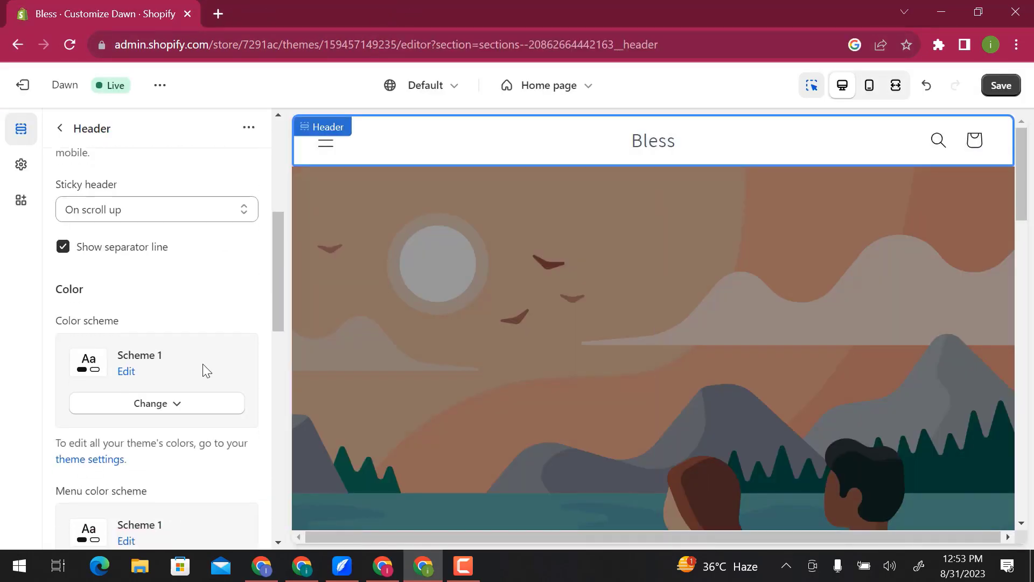
scroll(203, 364, "down", 5)
scroll(202, 363, "down", 5)
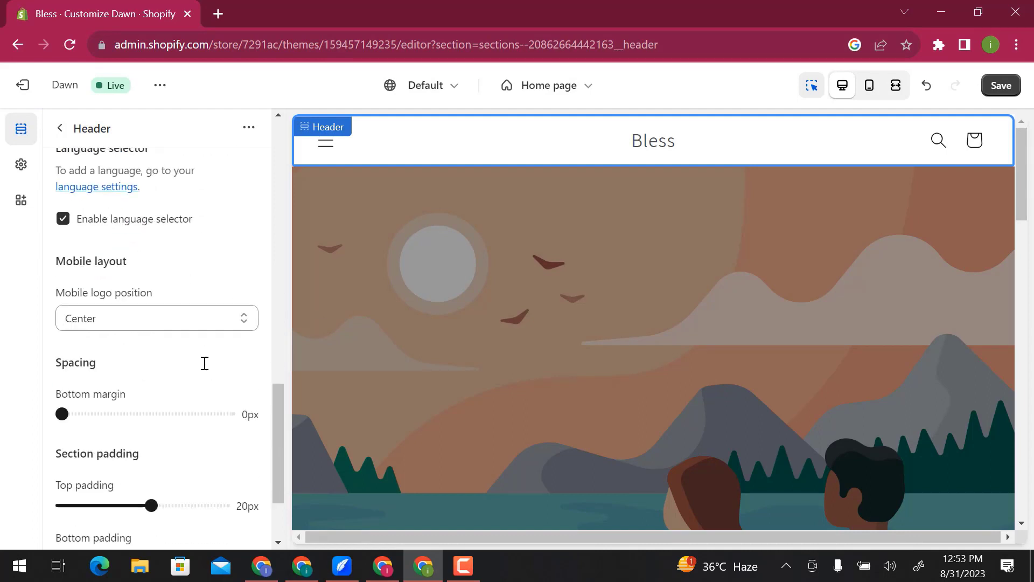
scroll(205, 363, "down", 2)
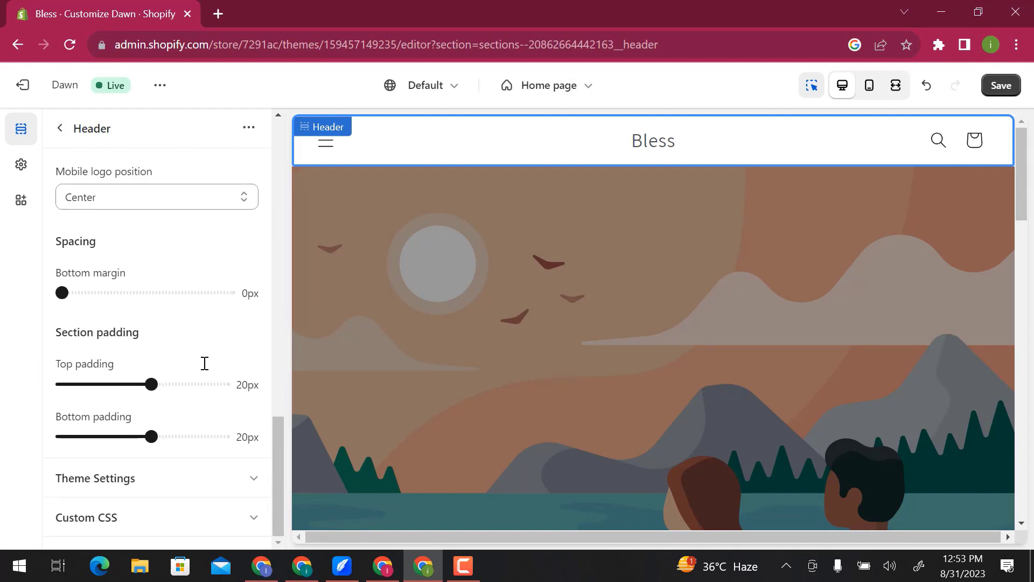
left_click(60, 129)
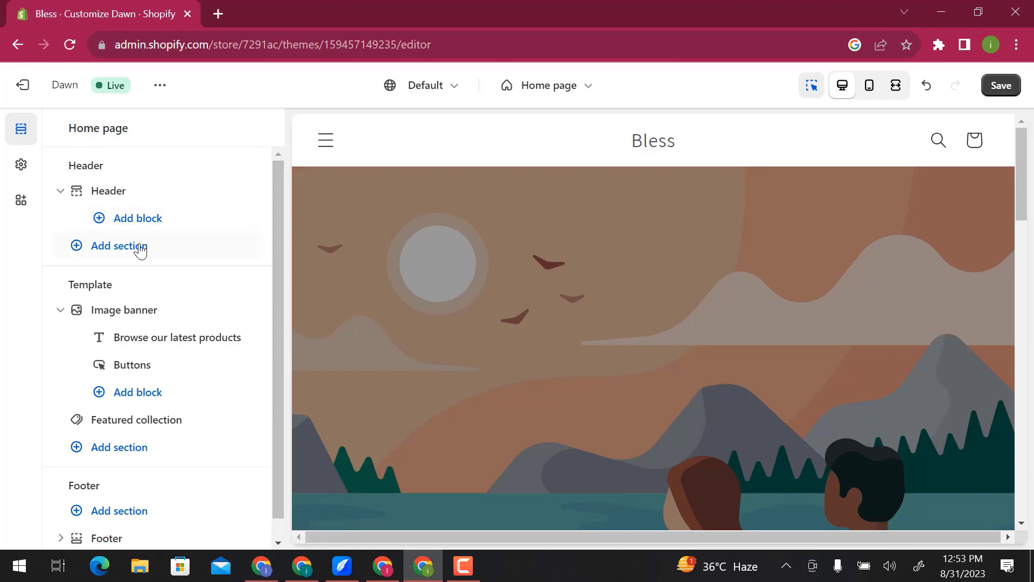
- Set the image banner's first image to the free rack of women's clothing photo from the Shop Local category
left_click(150, 313)
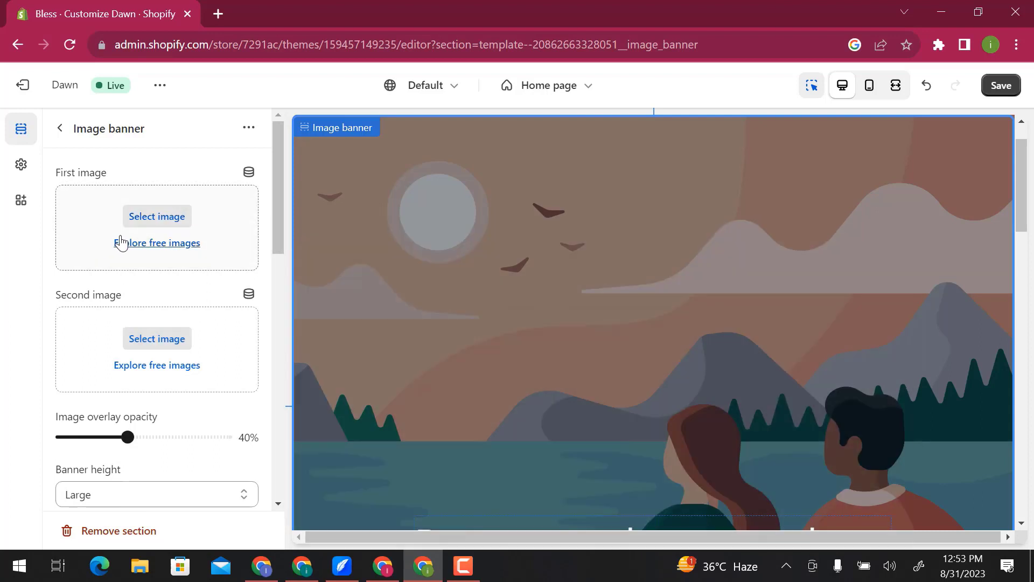
left_click(176, 243)
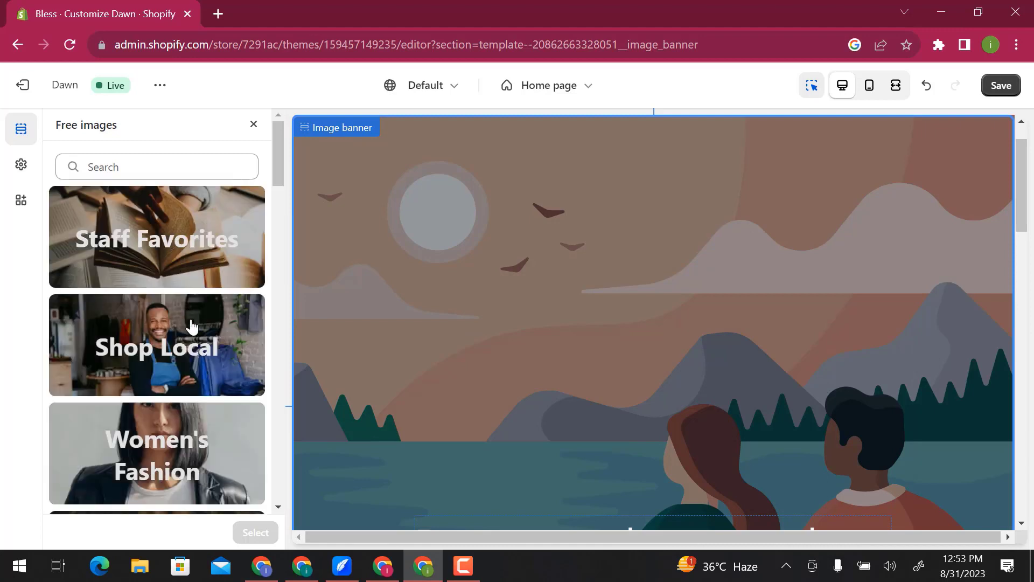
left_click(192, 330)
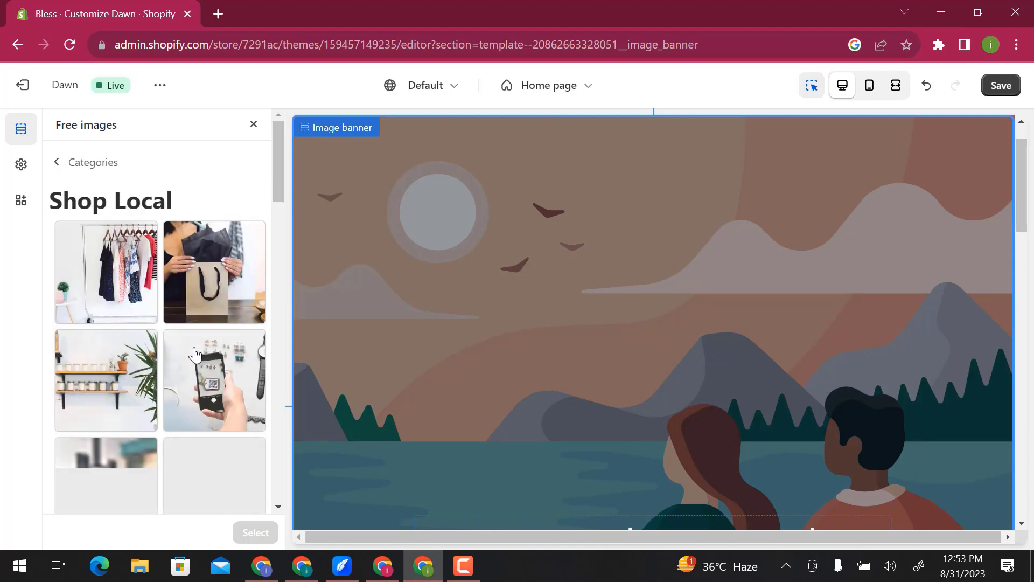
left_click(135, 312)
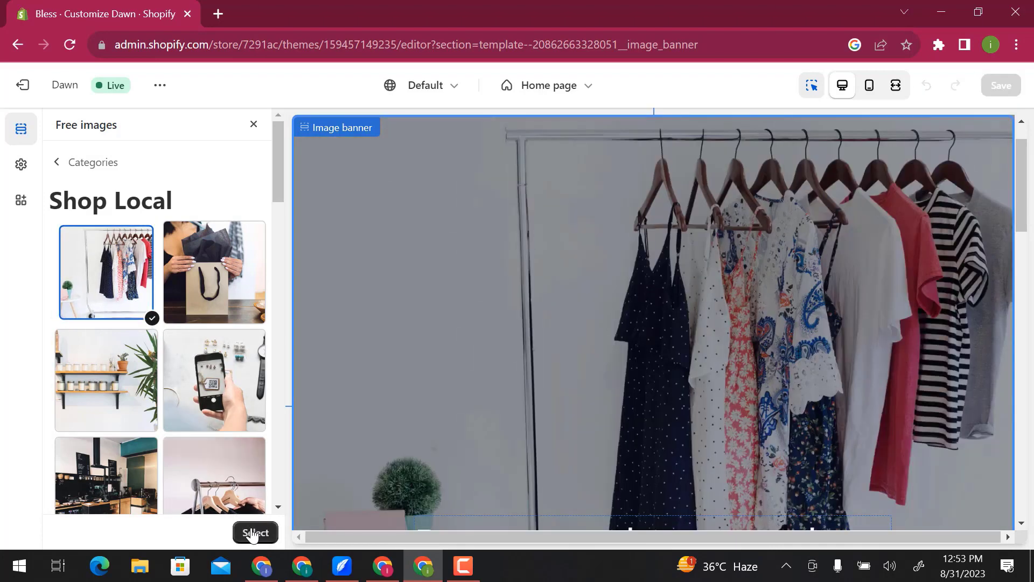
left_click(253, 533)
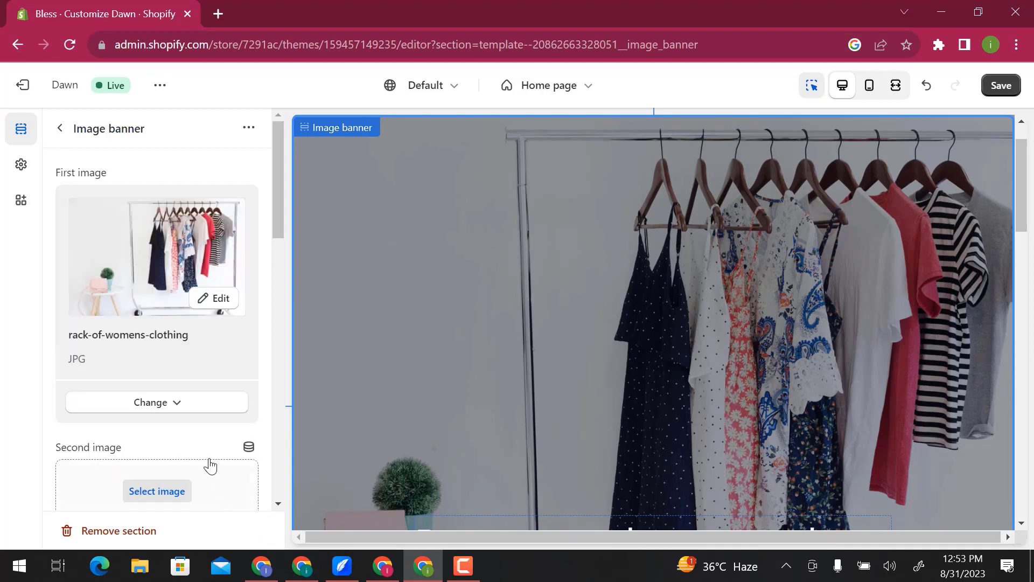
- Set the image banner's second image to the free Shop Local photo of a hand removing a sweater from a clothing rack
scroll(205, 452, "down", 3)
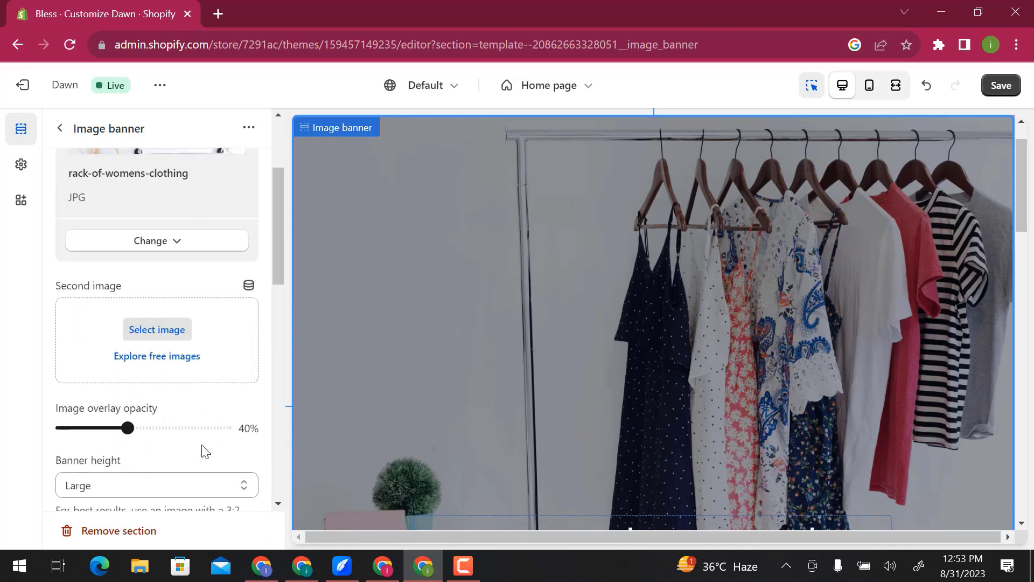
left_click(172, 368)
left_click(169, 365)
scroll(175, 362, "down", 3)
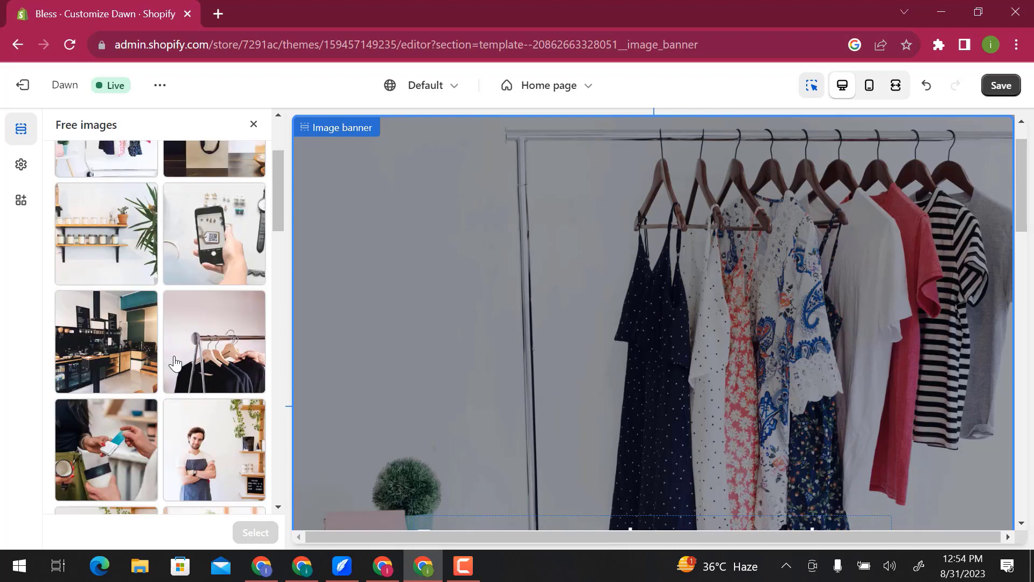
scroll(175, 362, "down", 3)
left_click(214, 177)
left_click(255, 532)
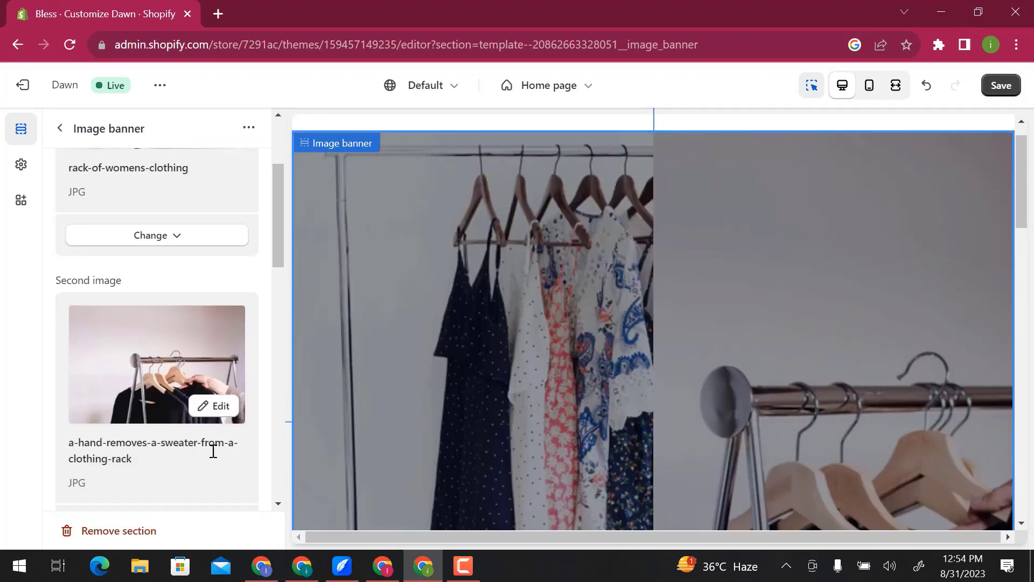
- Set the image banner's image behavior animation to Ambient movement and return to the home page section list
scroll(214, 452, "down", 4)
scroll(213, 451, "down", 3)
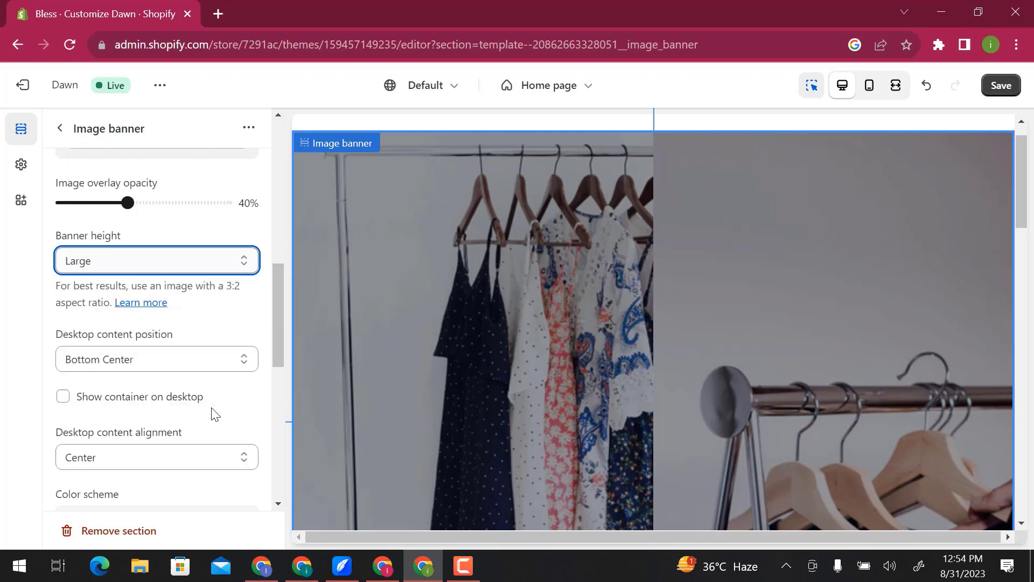
left_click(210, 349)
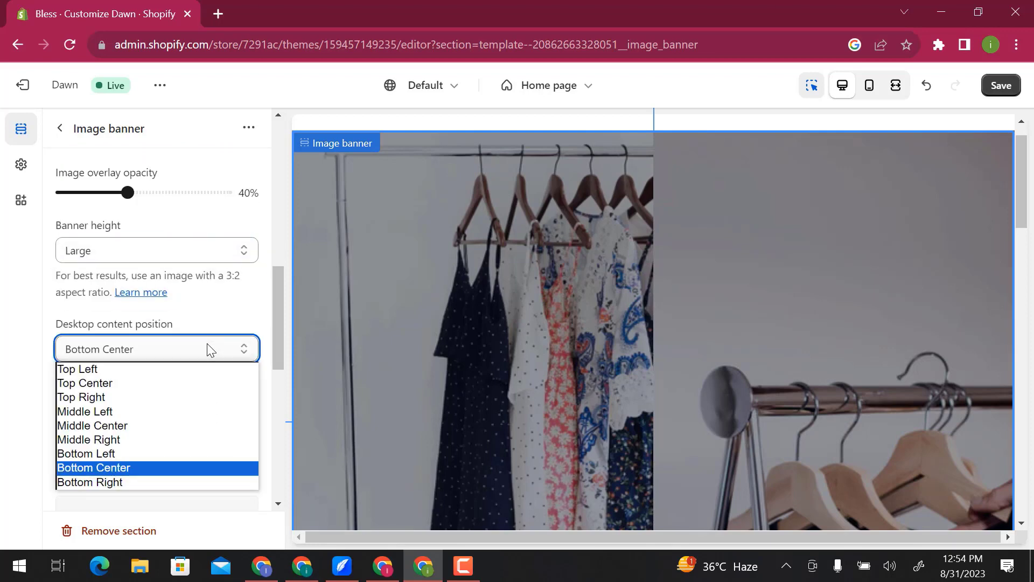
left_click(207, 349)
scroll(222, 415, "down", 4)
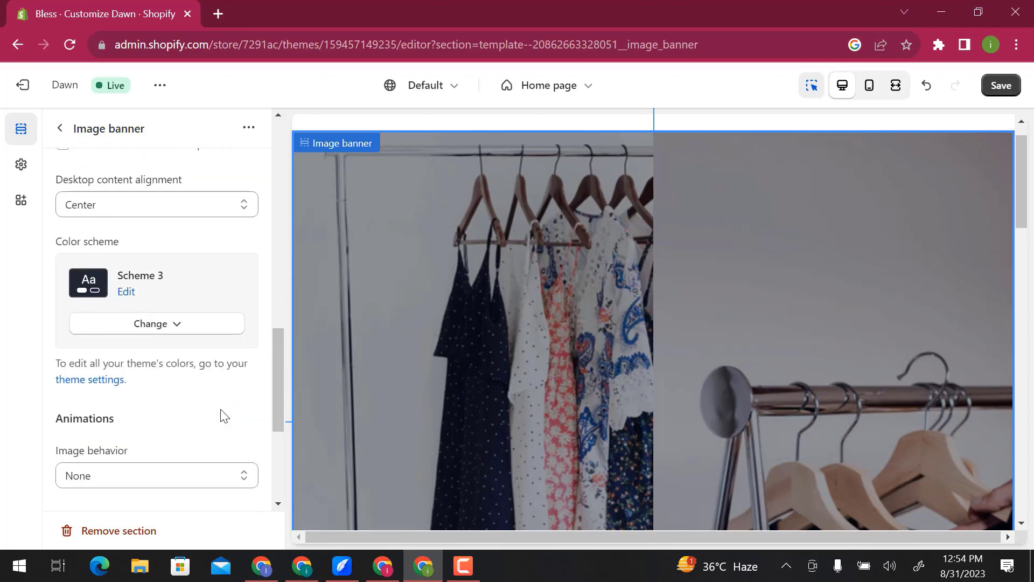
scroll(224, 416, "down", 3)
left_click(208, 313)
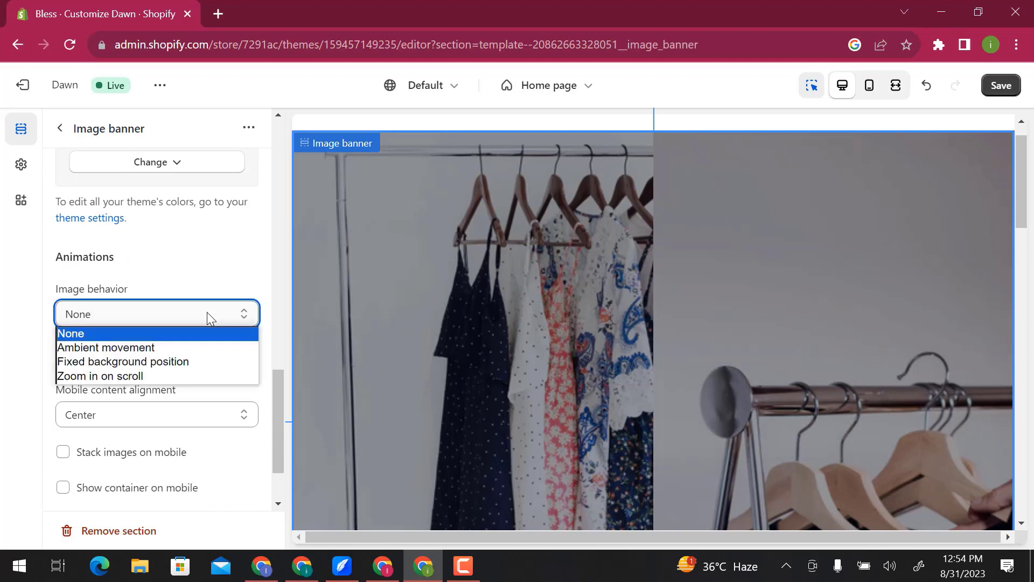
left_click(210, 347)
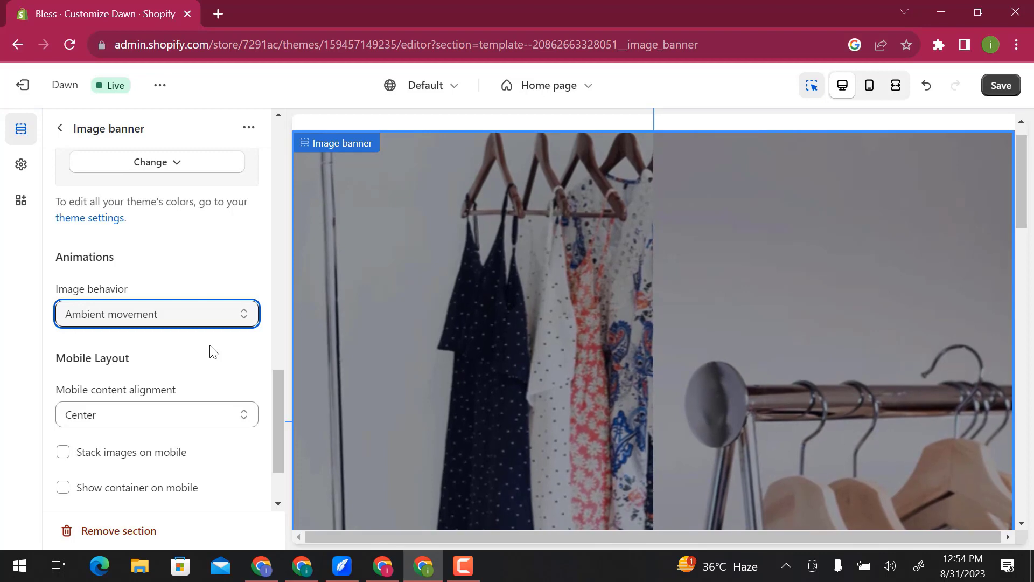
scroll(214, 351, "down", 2)
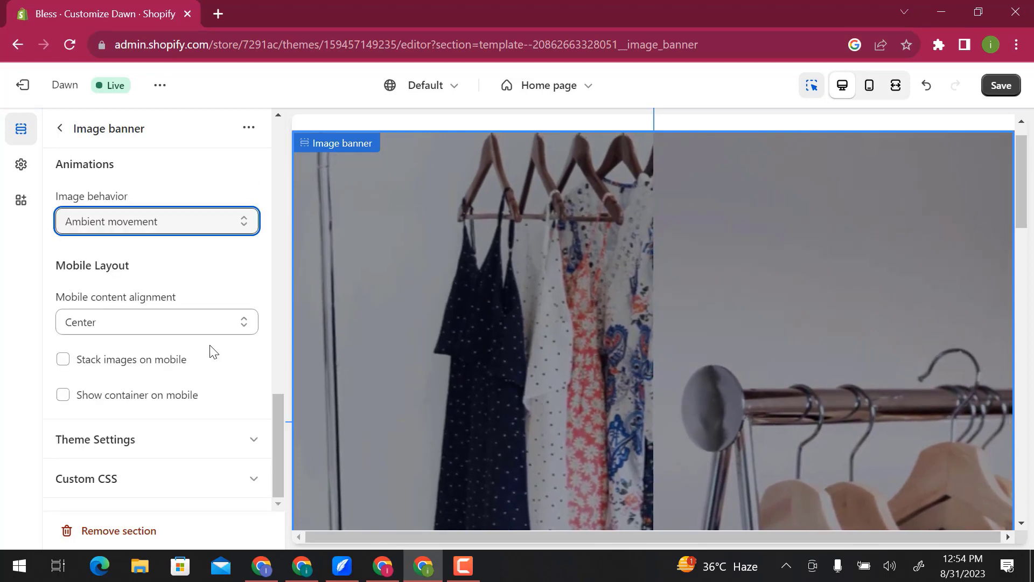
left_click(59, 130)
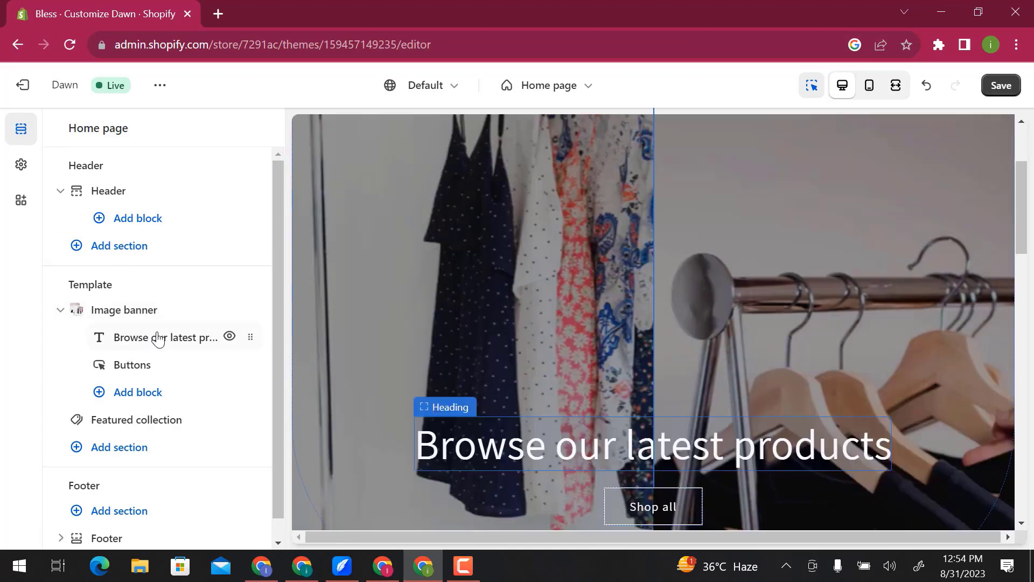
- Make the image banner's heading text "Browse our latest products" bold and return to the section list
left_click(158, 338)
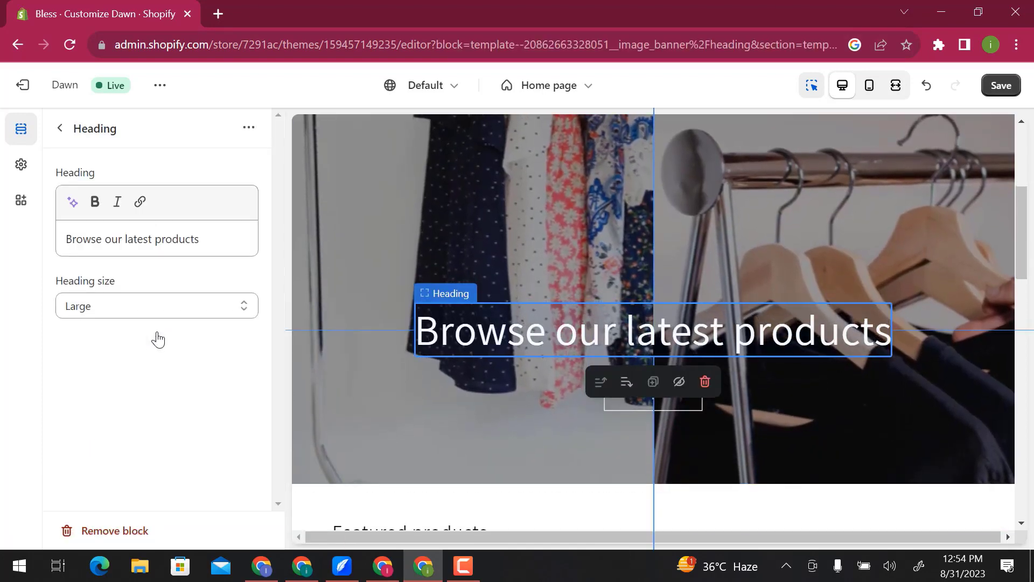
left_click(163, 307)
left_click(165, 311)
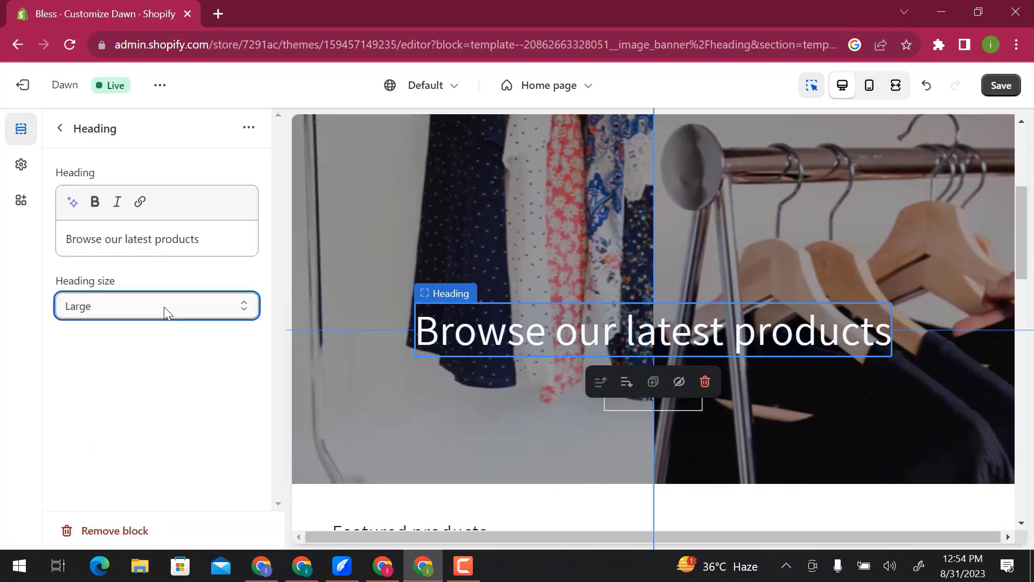
triple_click(115, 238)
left_click(95, 202)
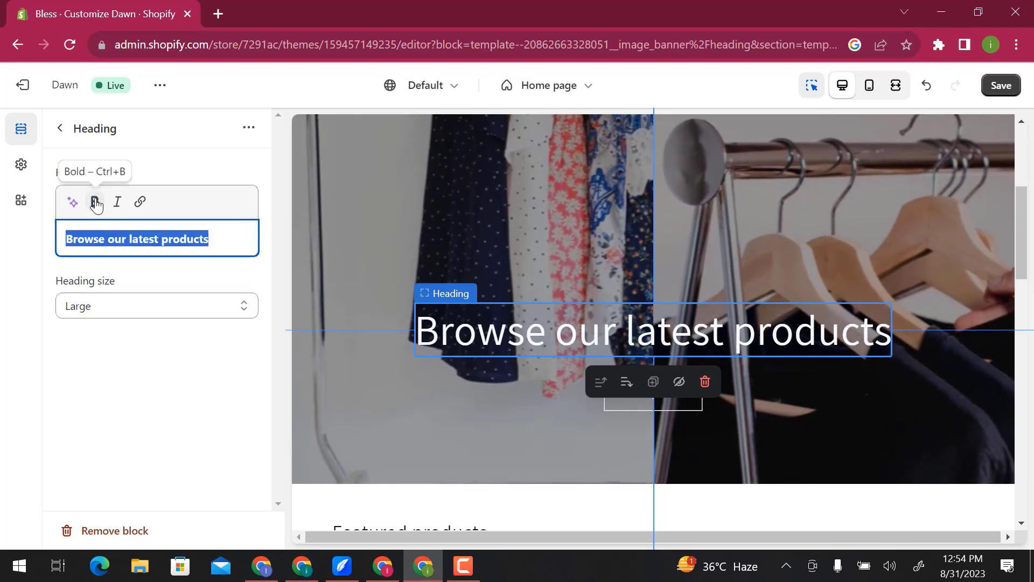
left_click(63, 129)
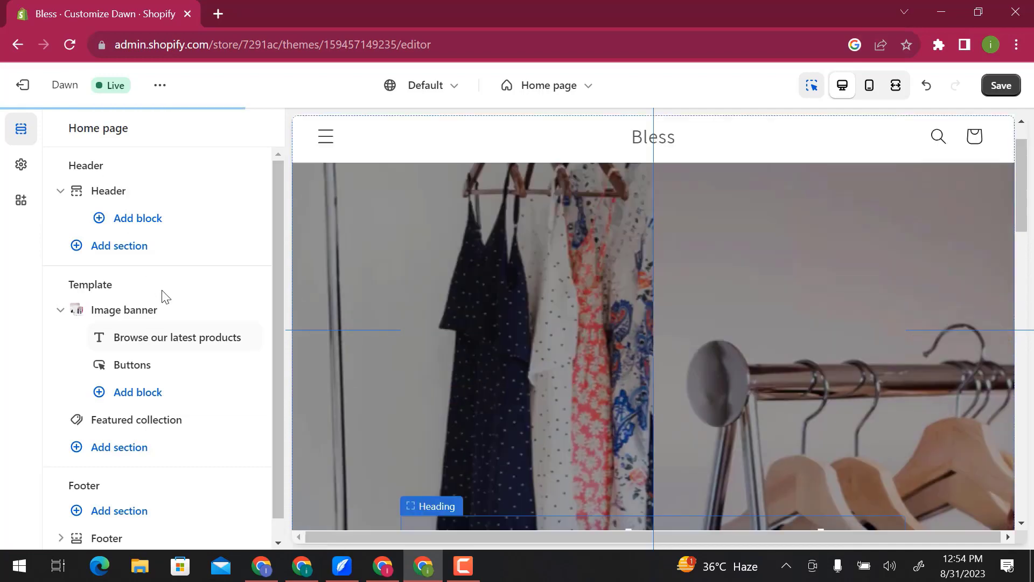
- Change the image banner's first button label to "SEE MORE *RODUCTS" and return to the section list
left_click(165, 372)
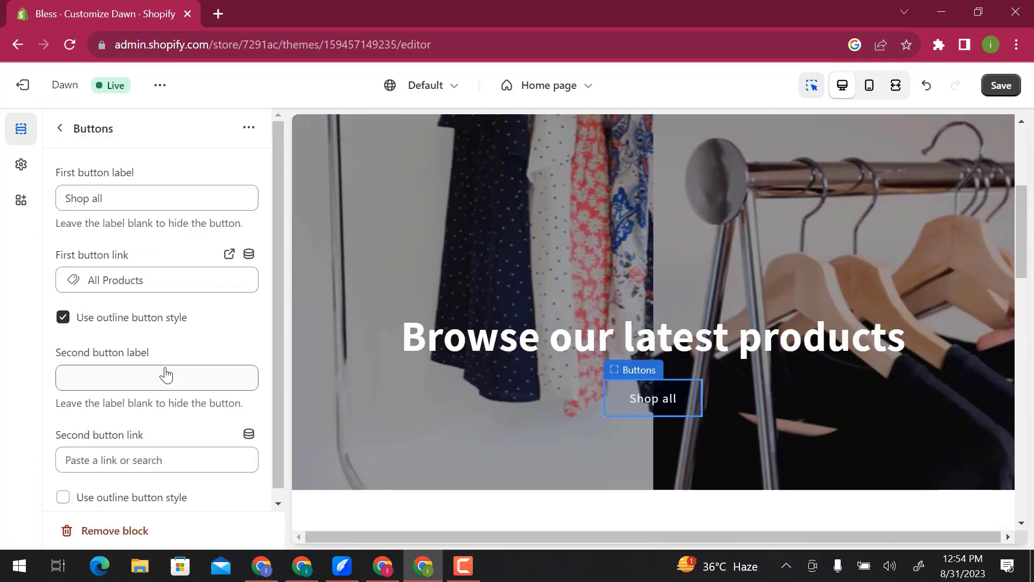
triple_click(128, 198)
type("SEE MORE *RODUCTS")
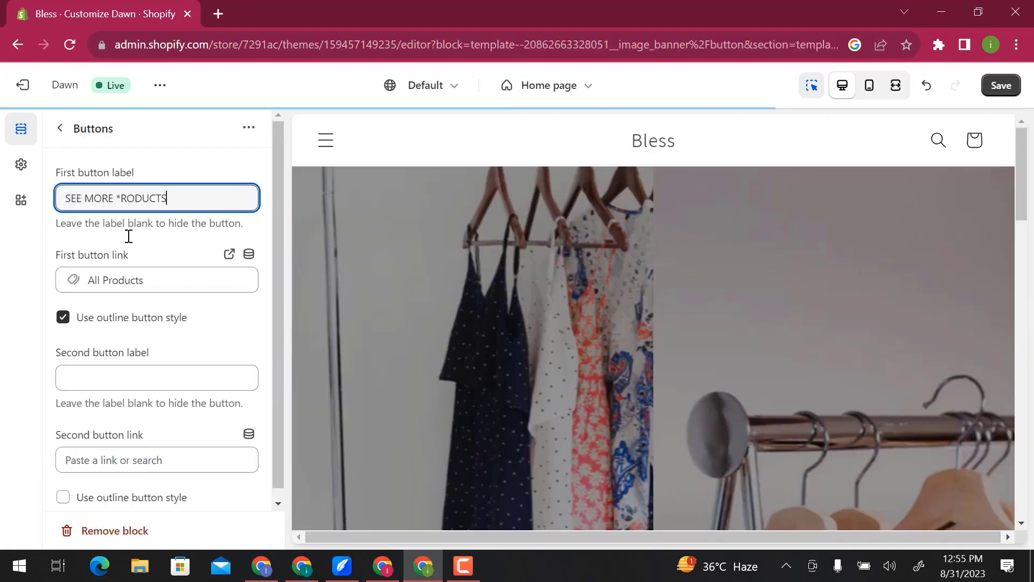
left_click(155, 280)
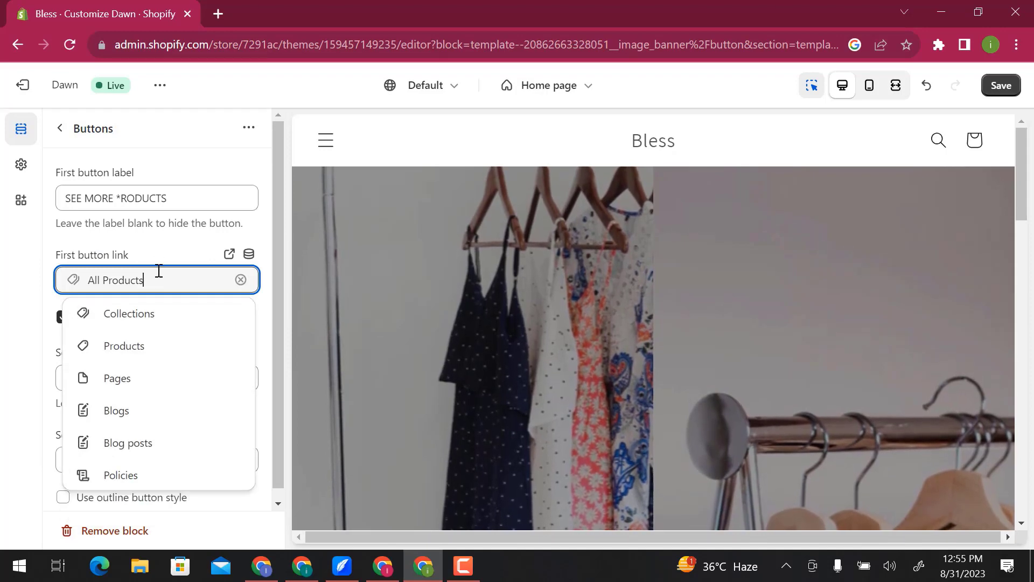
left_click(164, 250)
scroll(163, 250, "down", 1)
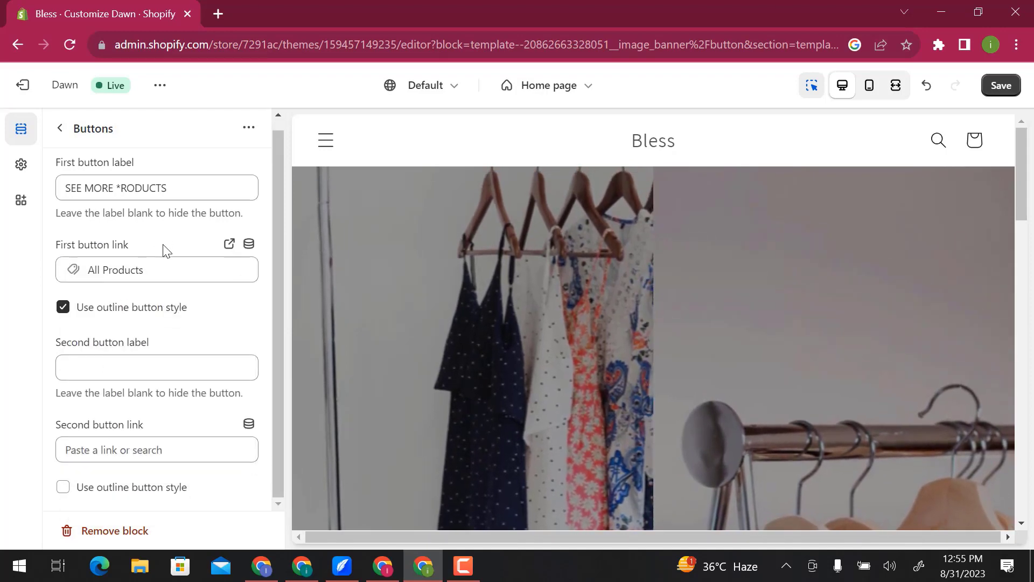
left_click(59, 132)
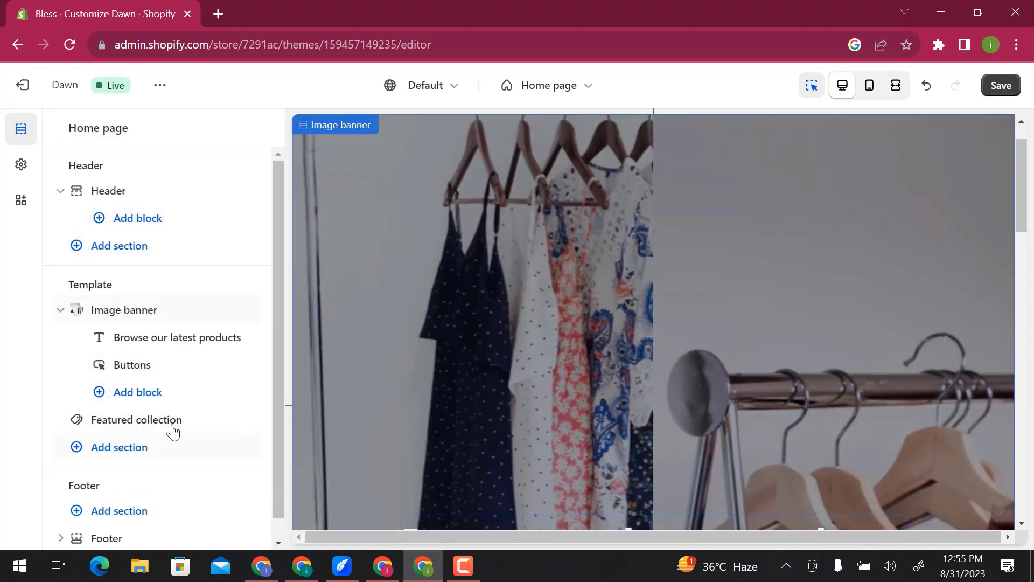
- Make the featured collection's "Featured products" heading bold and set its heading size to Large
left_click(172, 428)
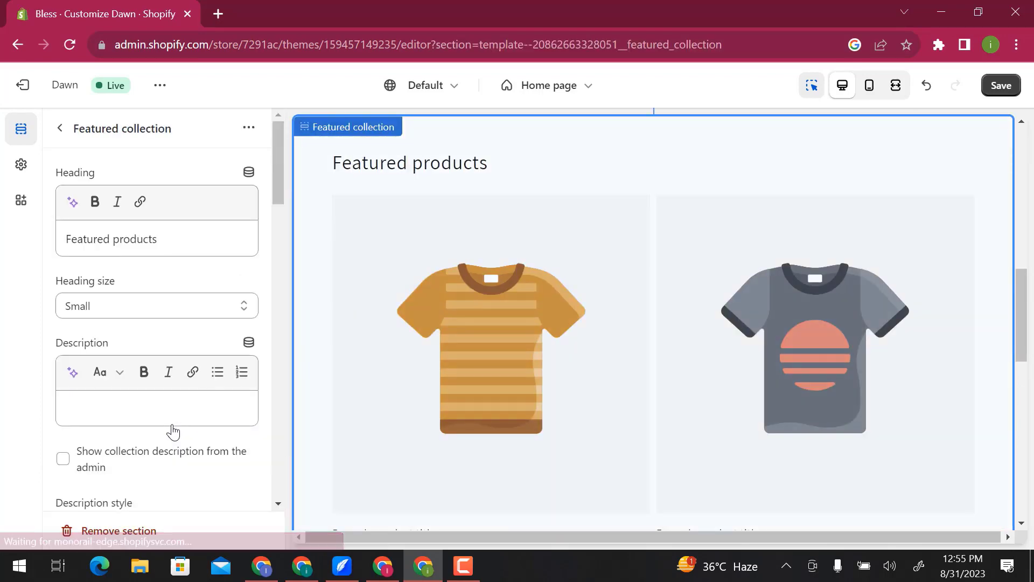
left_click(169, 245)
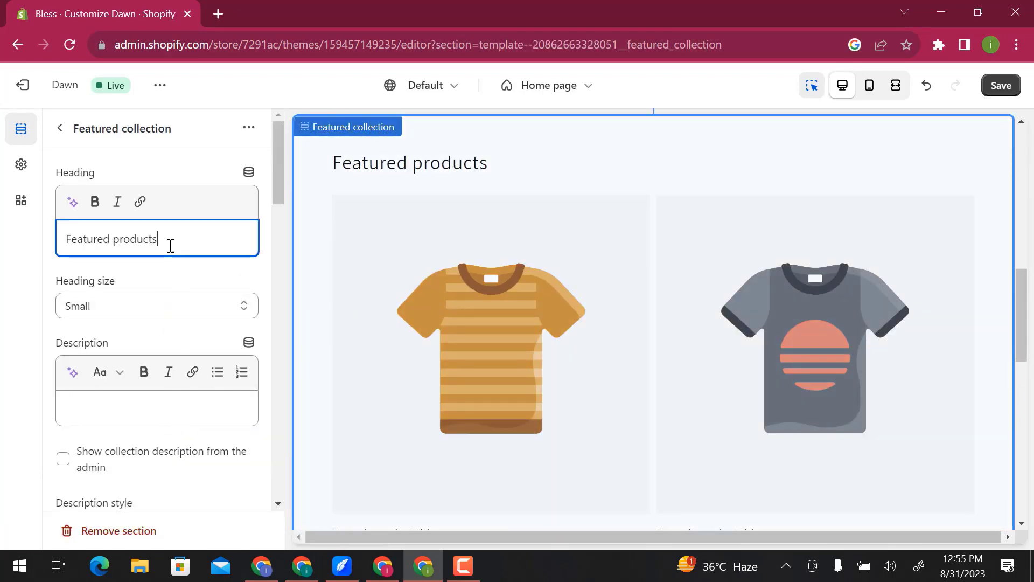
key("ctrl+a")
key("ctrl+b")
left_click(180, 284)
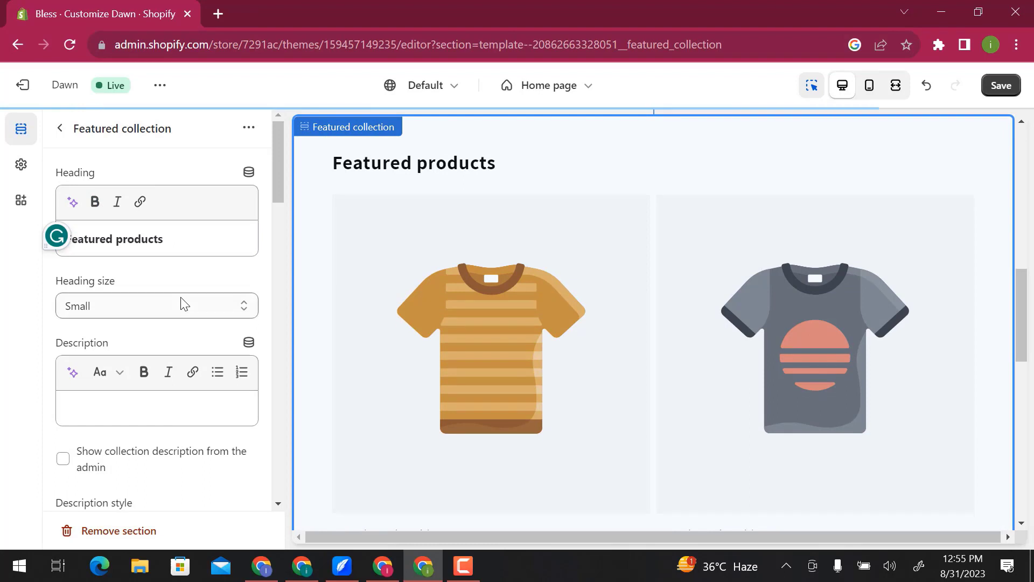
left_click(182, 303)
left_click(186, 353)
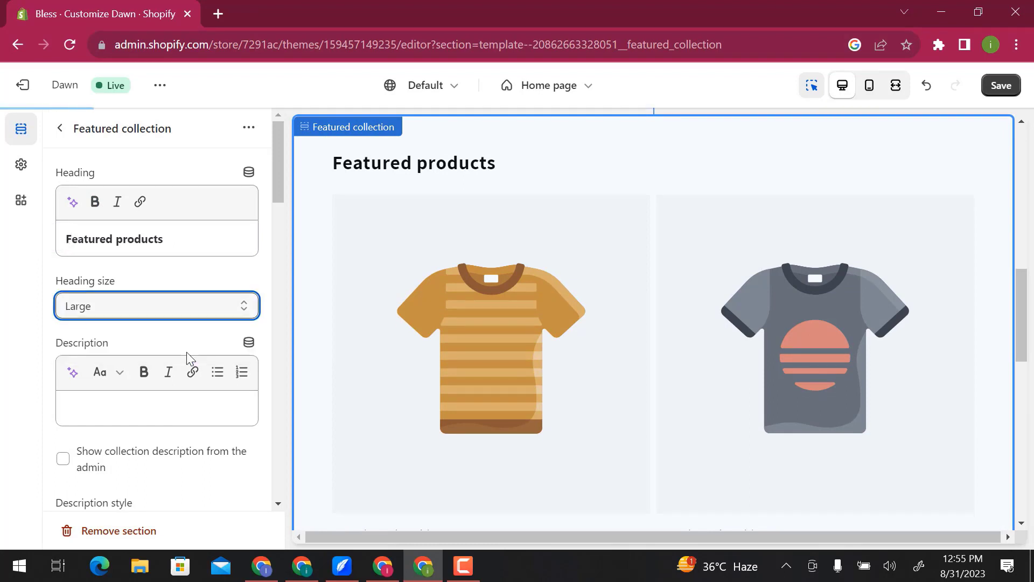
left_click(60, 130)
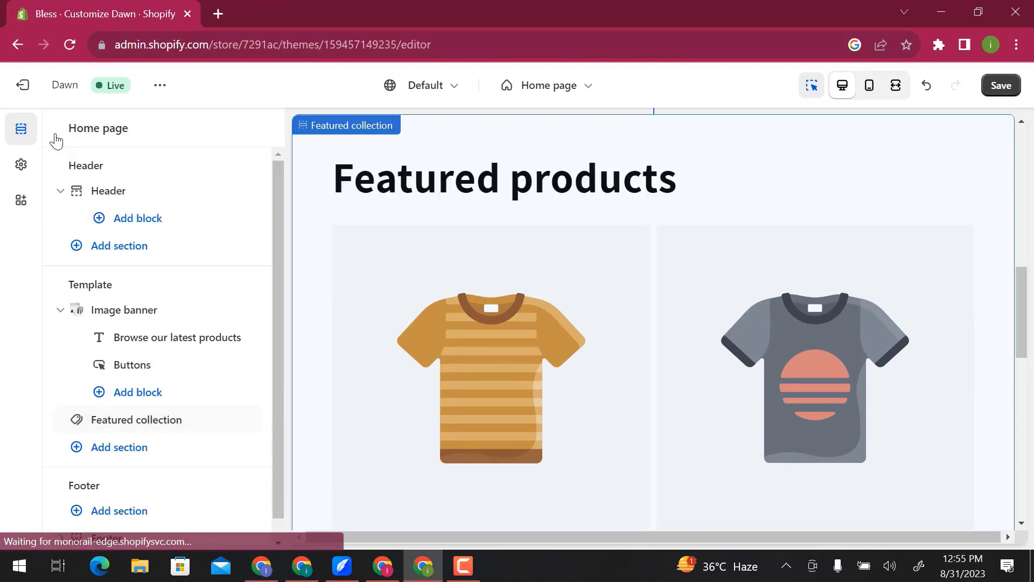
- Add a Featured product section below the featured collection in the home page template and open its settings
left_click(119, 448)
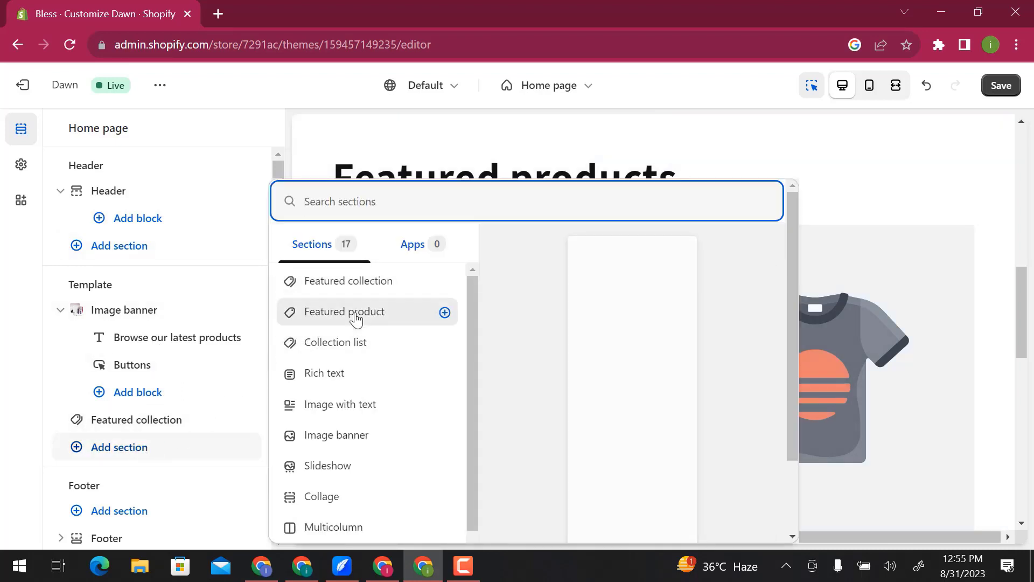
left_click(356, 318)
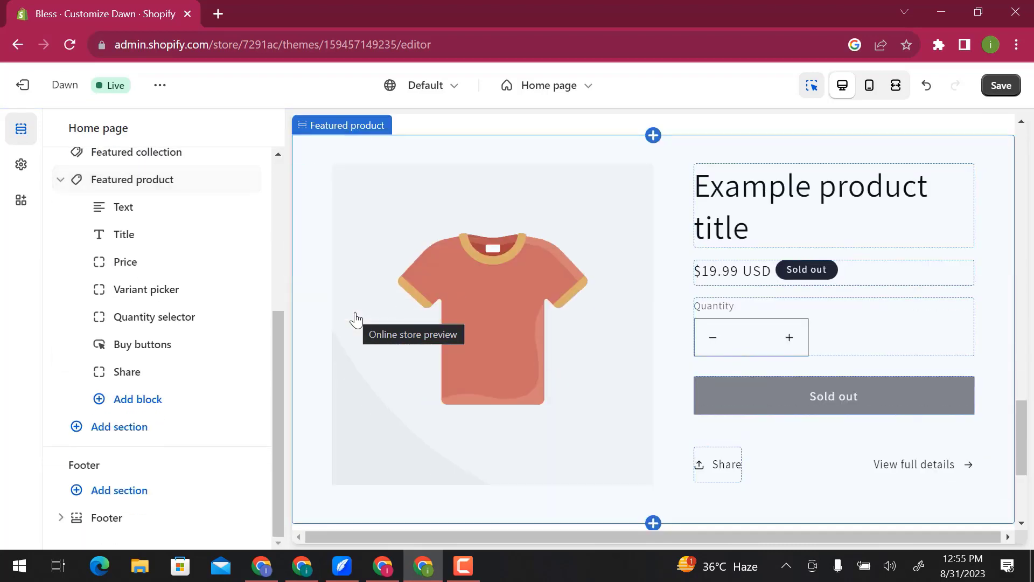
left_click(458, 300)
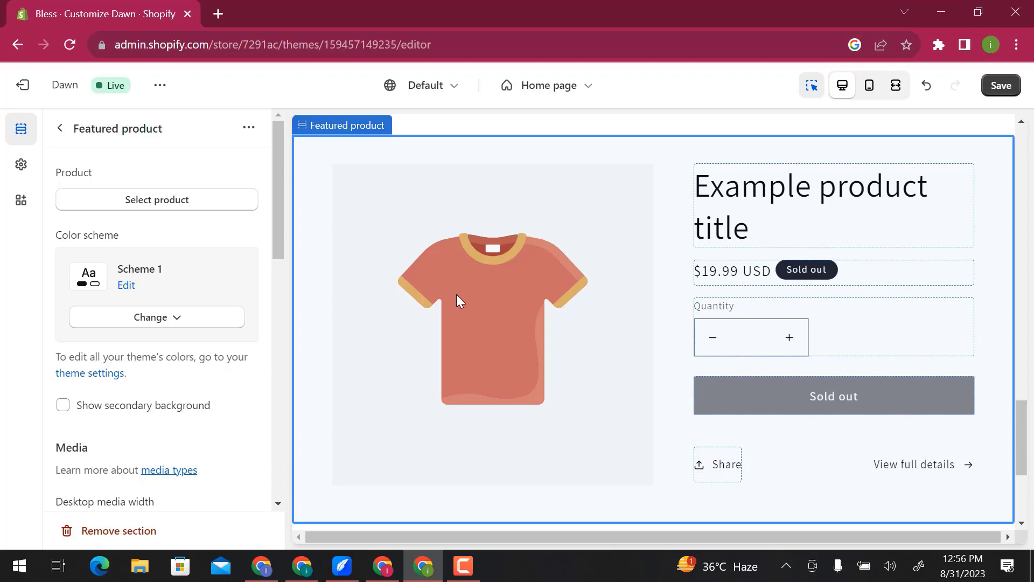
- Start creating a new product from the Featured product section and title it "MEN CASUAL CHECK T-SHIRT"
left_click(155, 202)
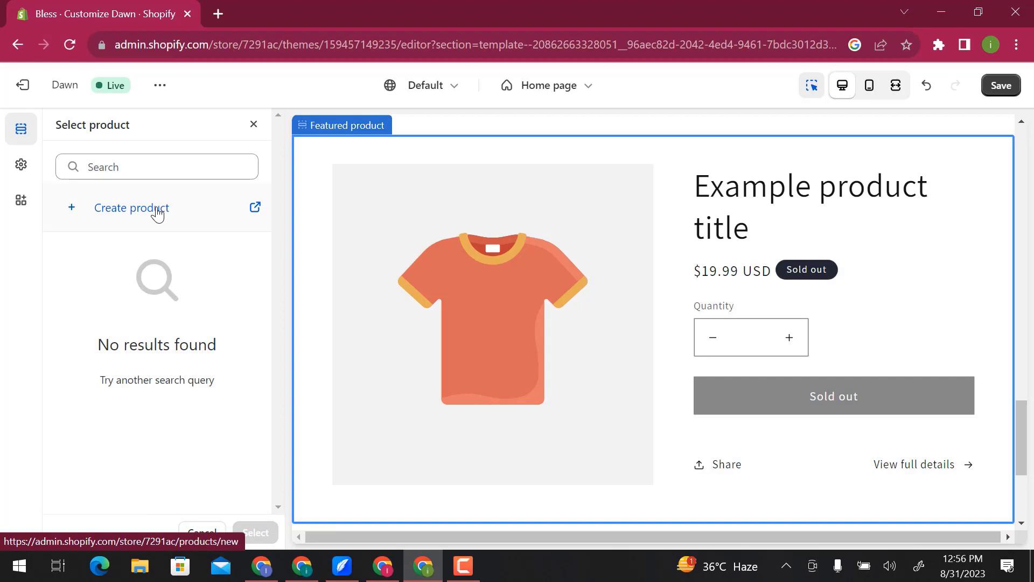
left_click(157, 210)
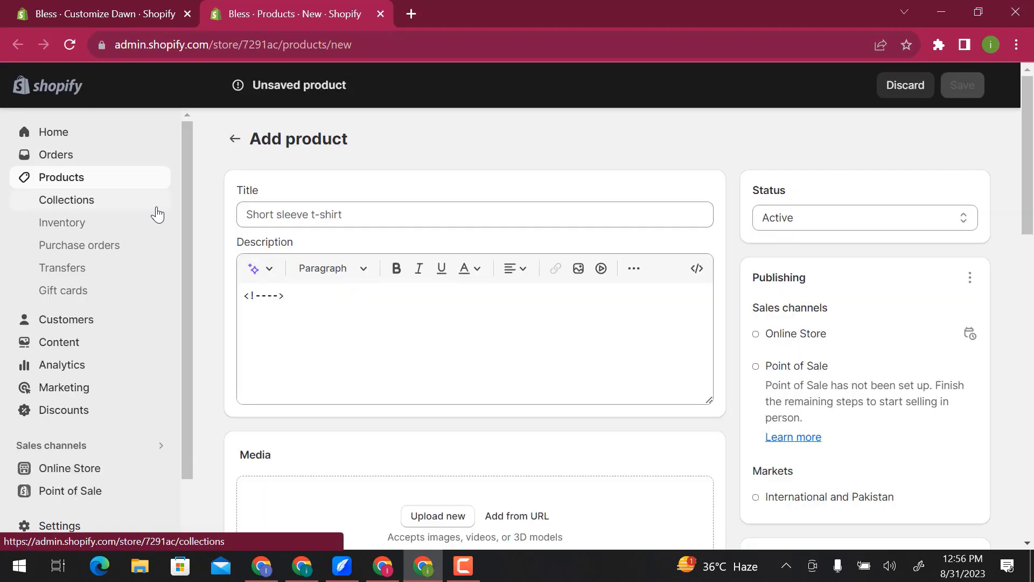
left_click(297, 210)
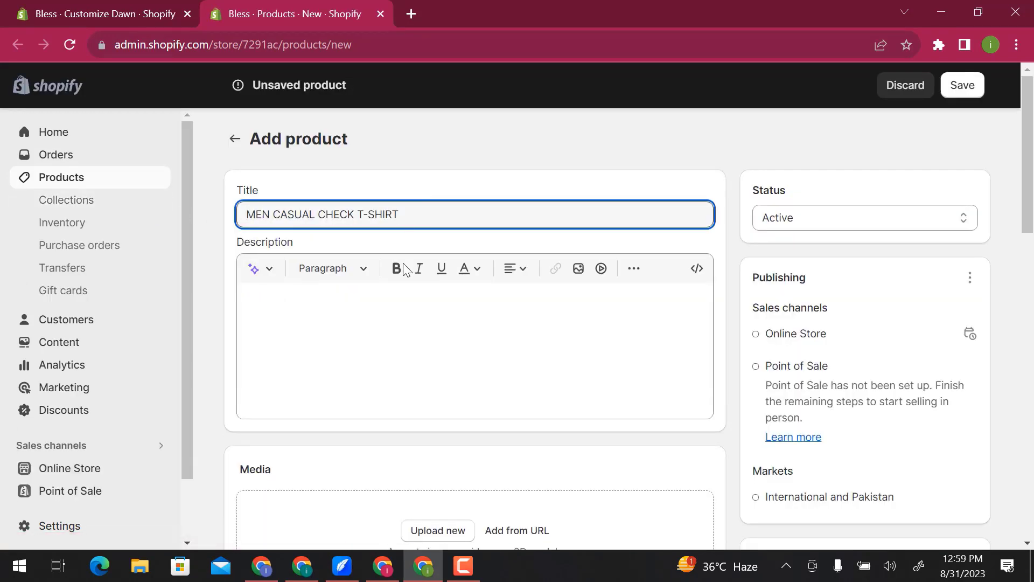
- Generate the product description from the keywords "MEN CASUAL CHECK T-SHIRT" in the Expert tone and insert the suggestion
left_click(393, 300)
left_click(254, 270)
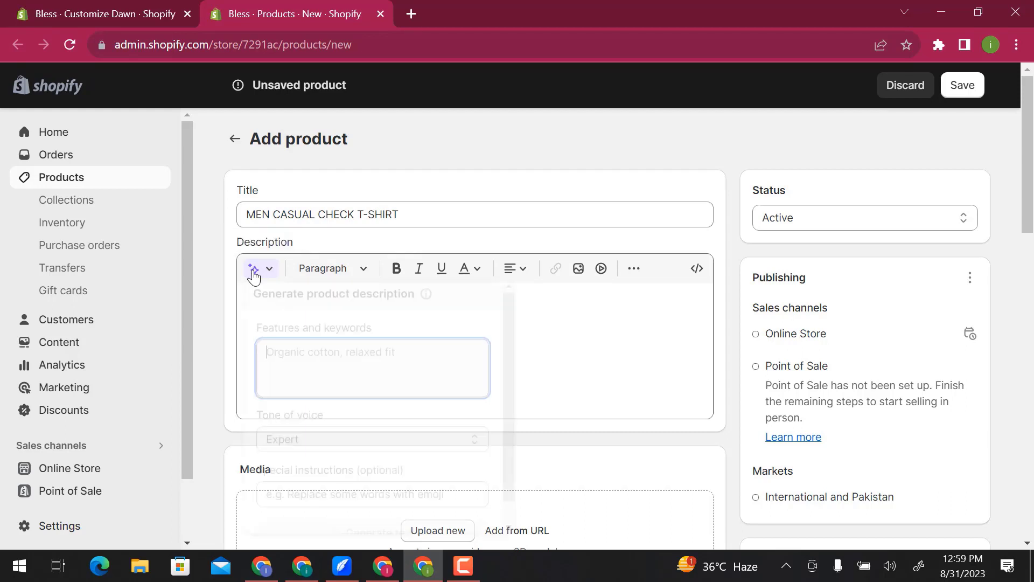
type("MEN CASUAL CHECK T-SHIRT")
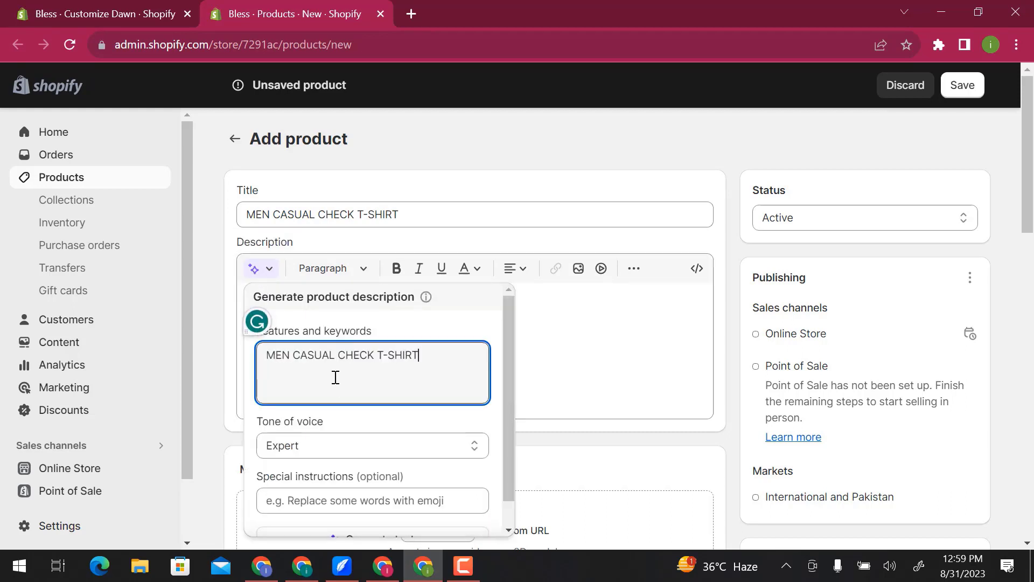
scroll(356, 485, "down", 1)
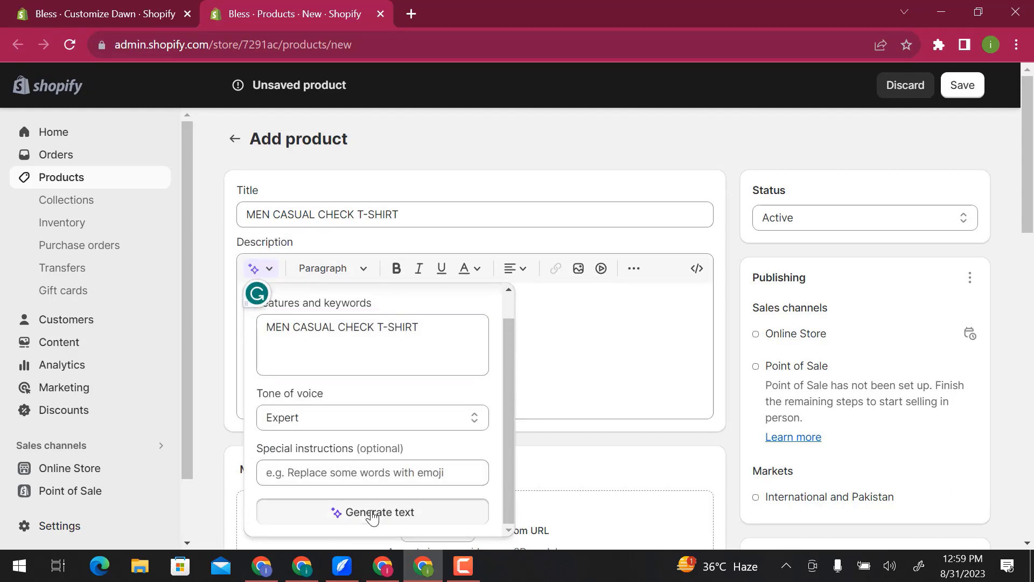
left_click(373, 509)
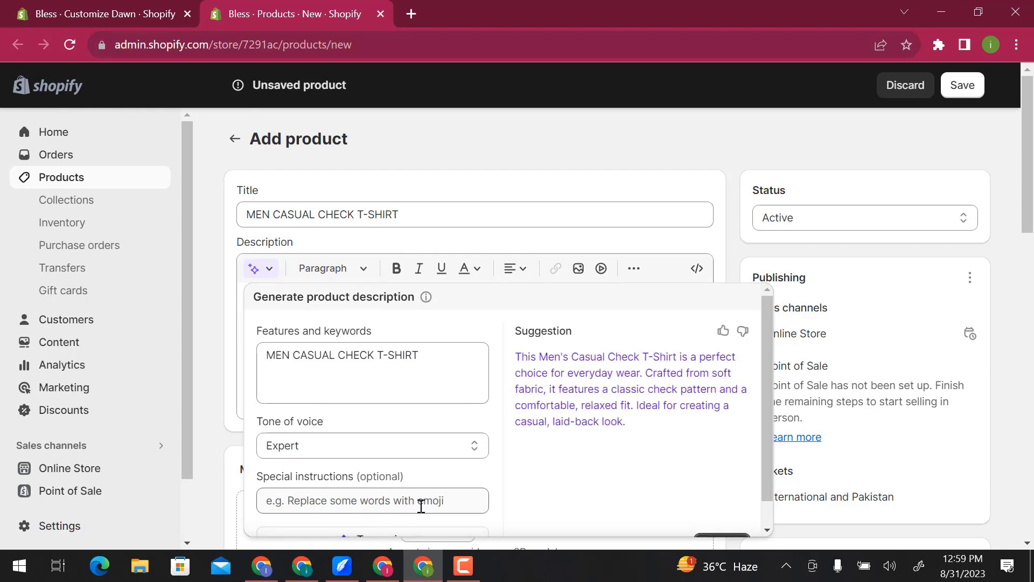
scroll(681, 480, "down", 1)
left_click(717, 515)
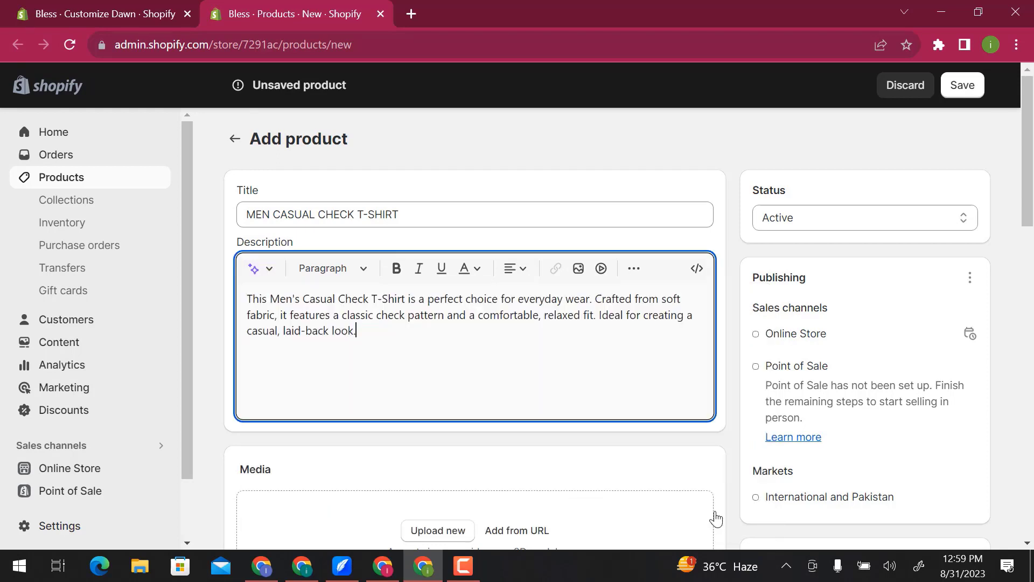
- Upload the SHIRT image from the Downloads folder as the product's media
scroll(607, 467, "down", 5)
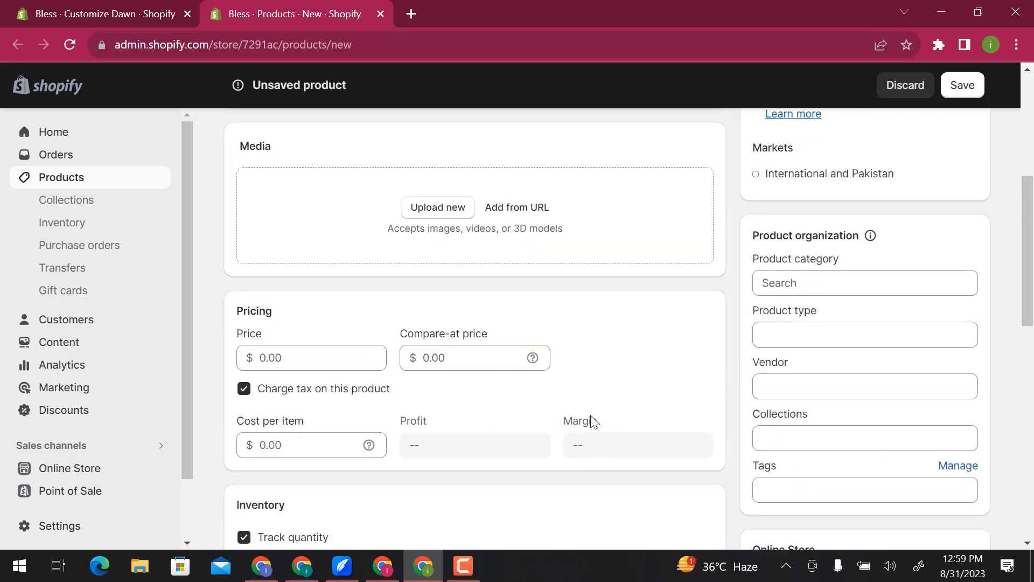
left_click(453, 211)
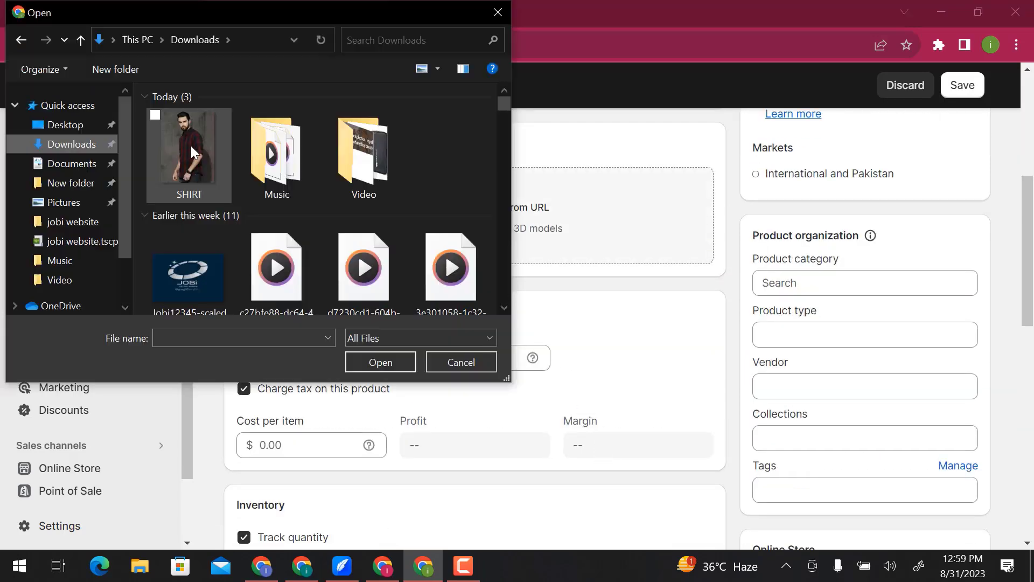
left_click(191, 148)
left_click(368, 357)
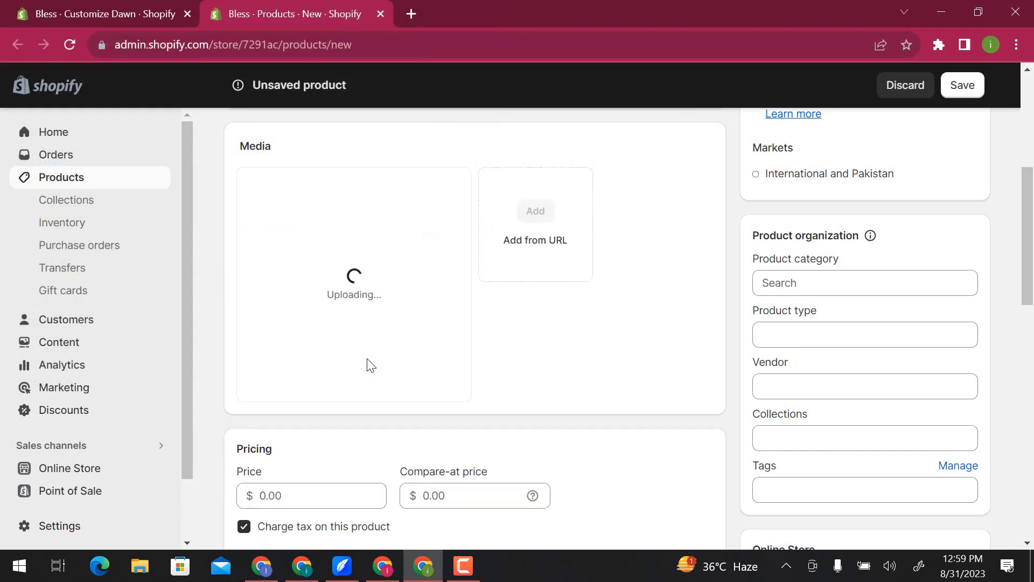
- Set the product's price to $20, check its inventory and shipping settings, and save the new product
scroll(368, 360, "down", 2)
scroll(368, 361, "down", 1)
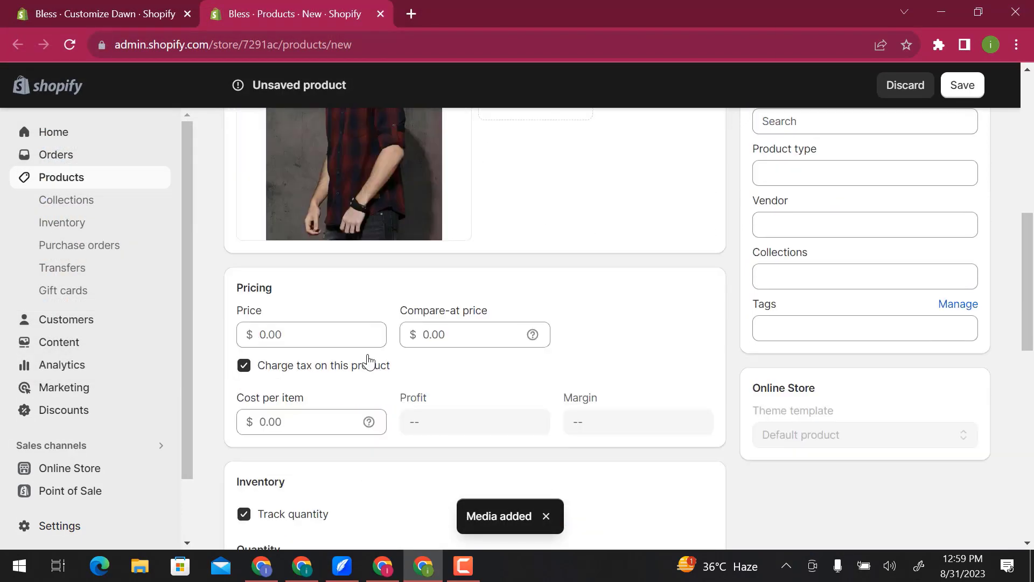
left_click(318, 333)
type("20")
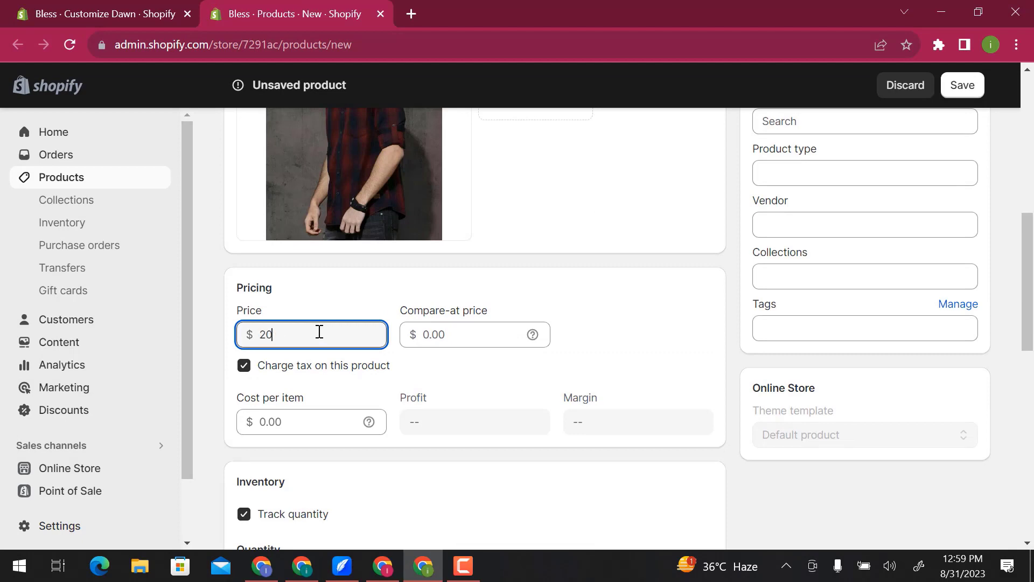
scroll(319, 331, "down", 4)
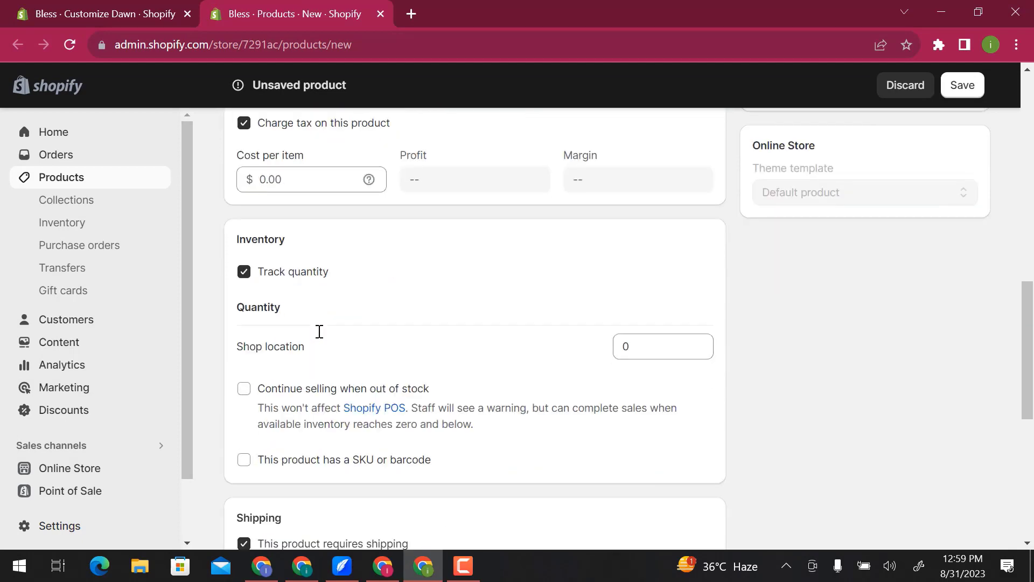
scroll(286, 367, "down", 4)
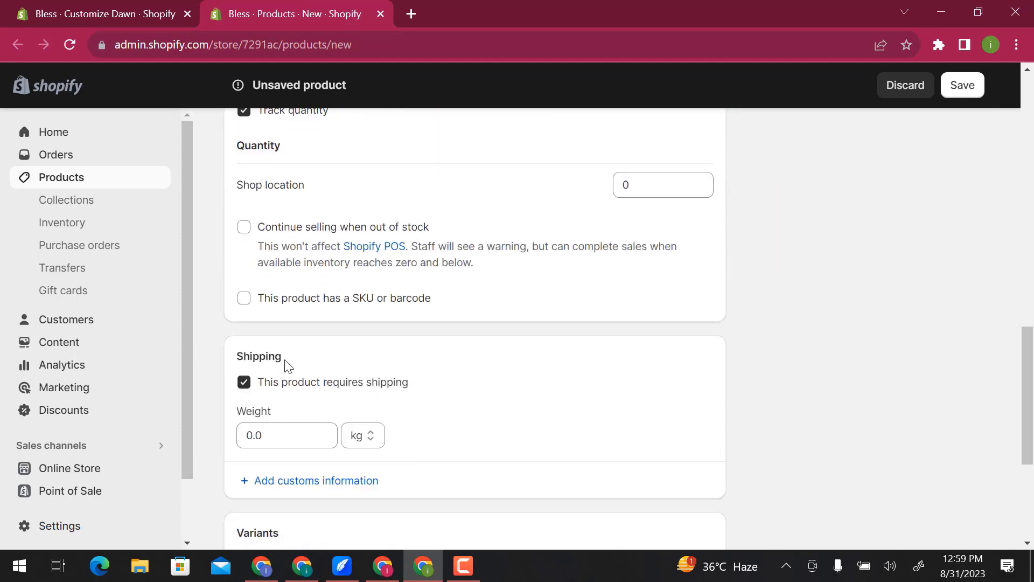
scroll(286, 361, "up", 12)
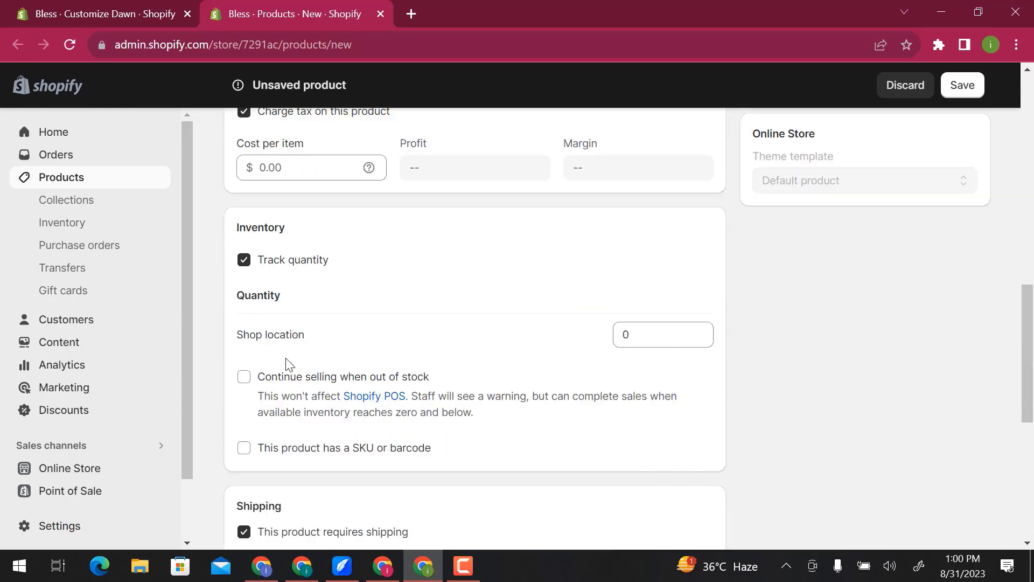
scroll(285, 361, "up", 3)
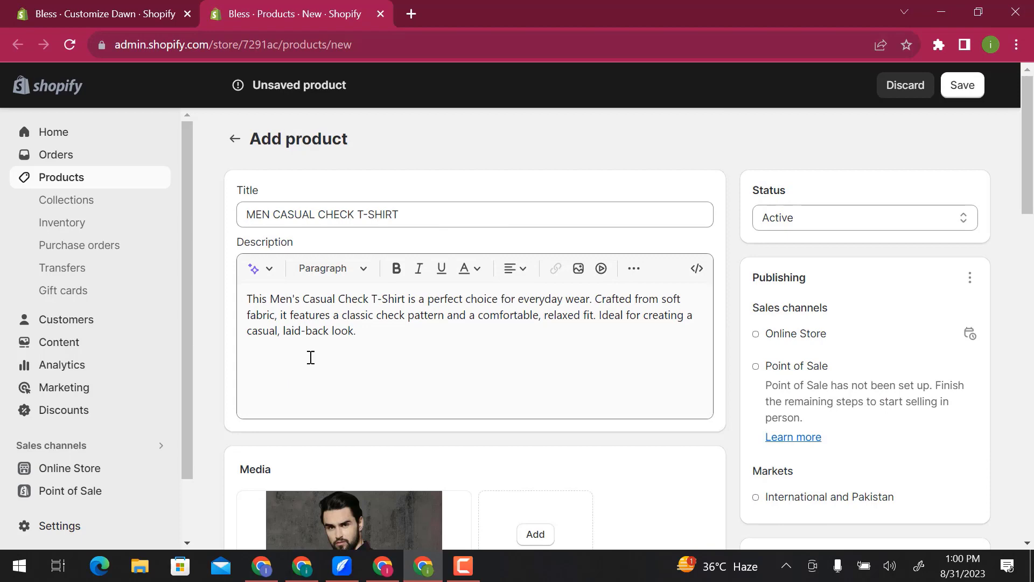
left_click(959, 96)
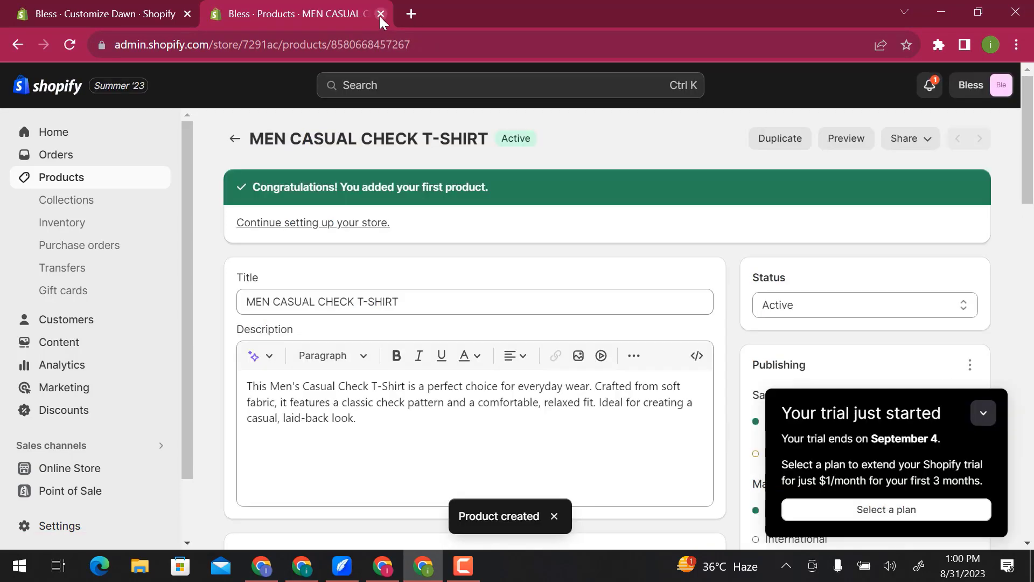
- Return to the Dawn theme editor, reload it, and assign MEN CASUAL CHECK T-SHIRT to the Featured product section
left_click(380, 14)
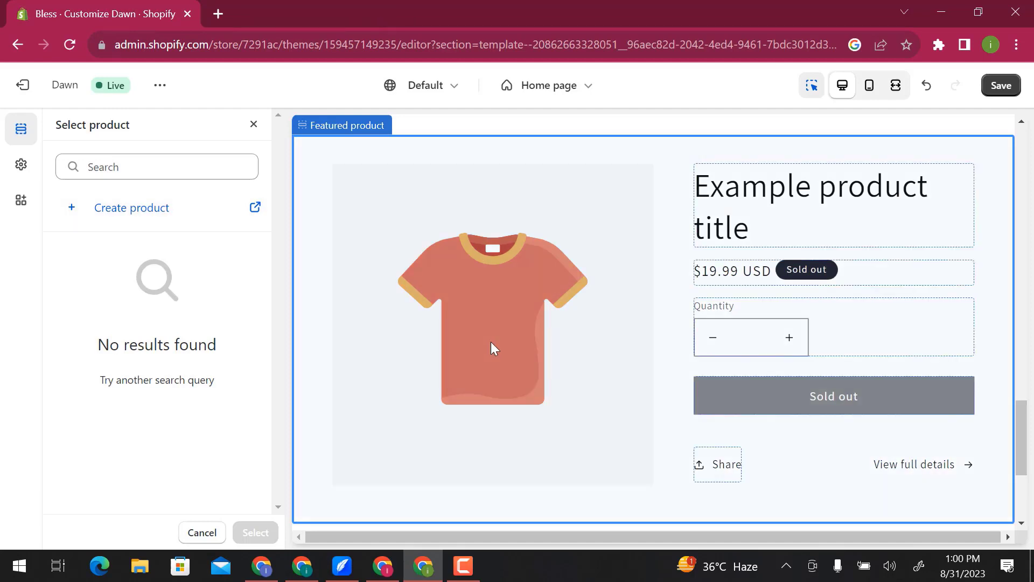
left_click(70, 44)
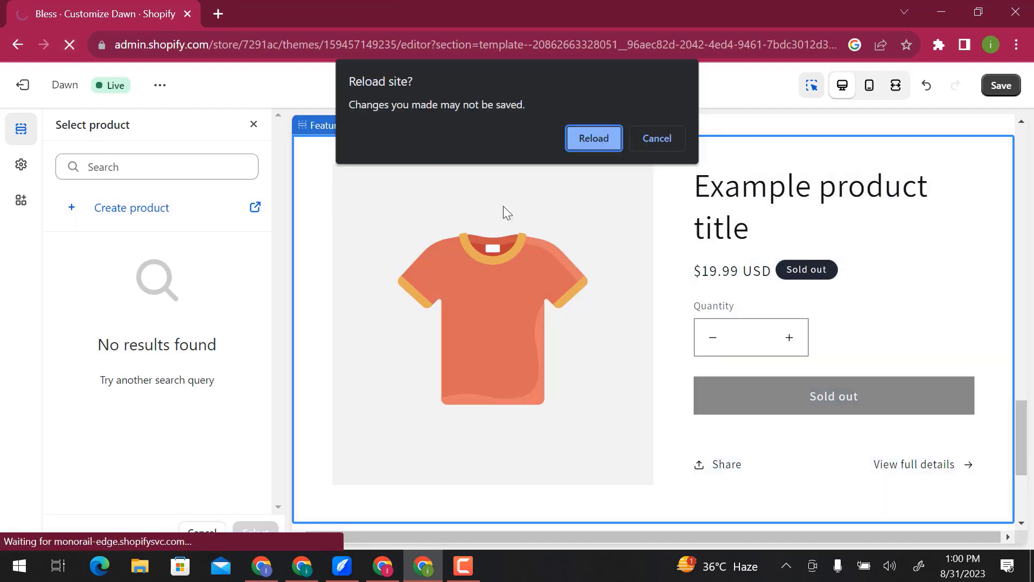
left_click(583, 132)
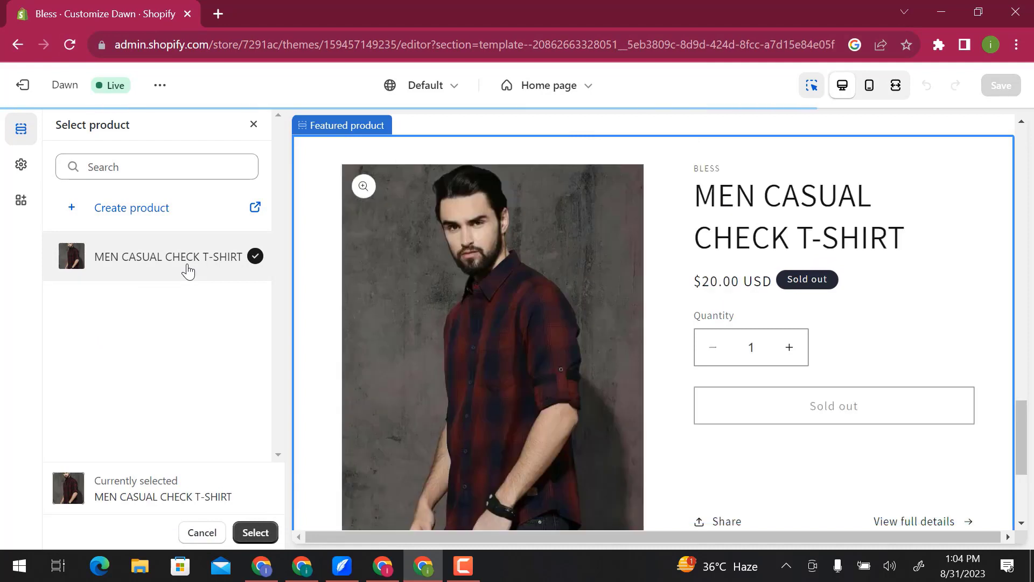
left_click(256, 535)
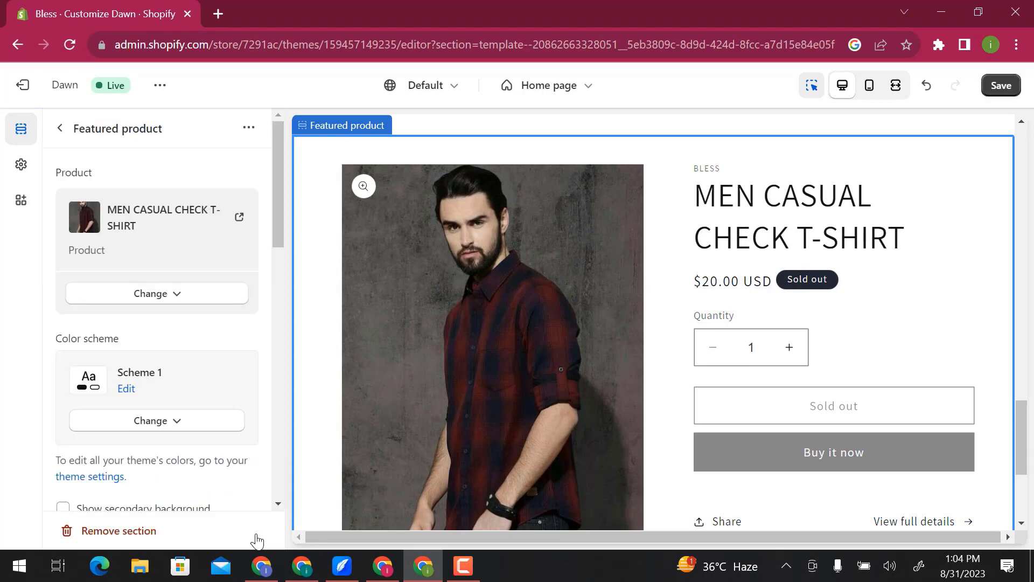
- Add an Image with text section below the Featured product section on the home page
left_click(62, 128)
left_click(118, 487)
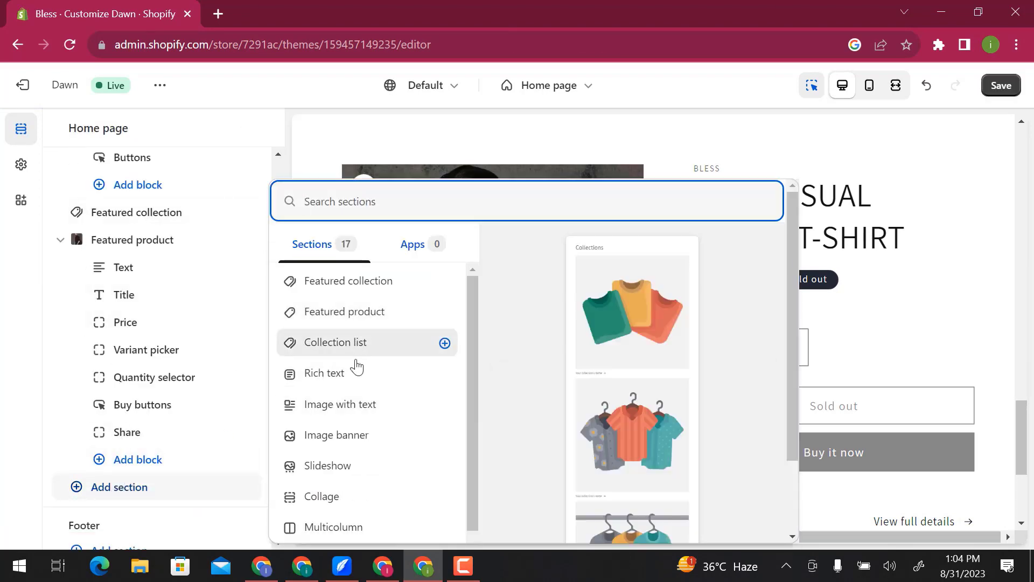
left_click(356, 409)
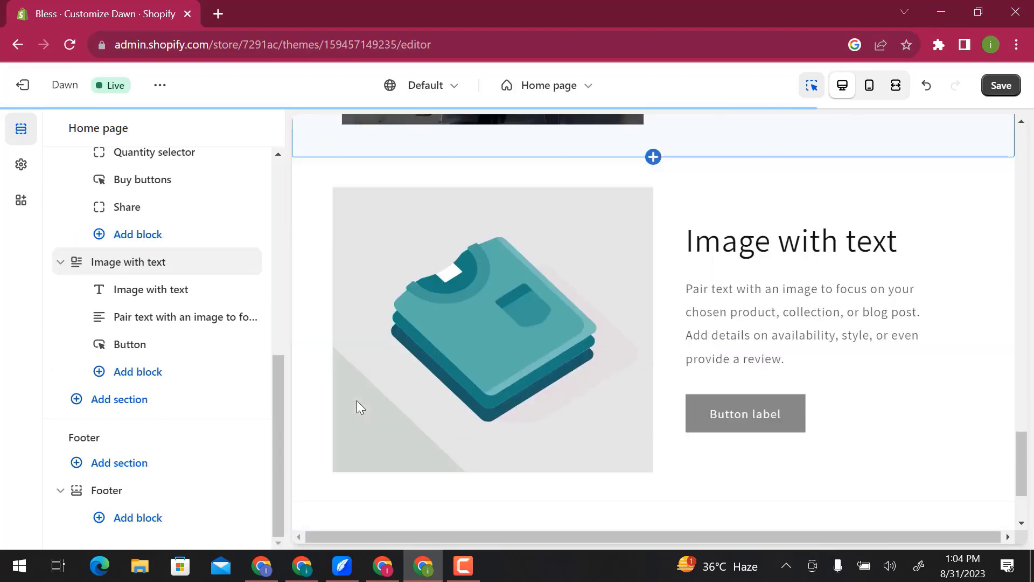
- Try the Shop Local free image of hands sorting black clothes on a rack in the Image with text section
left_click(495, 338)
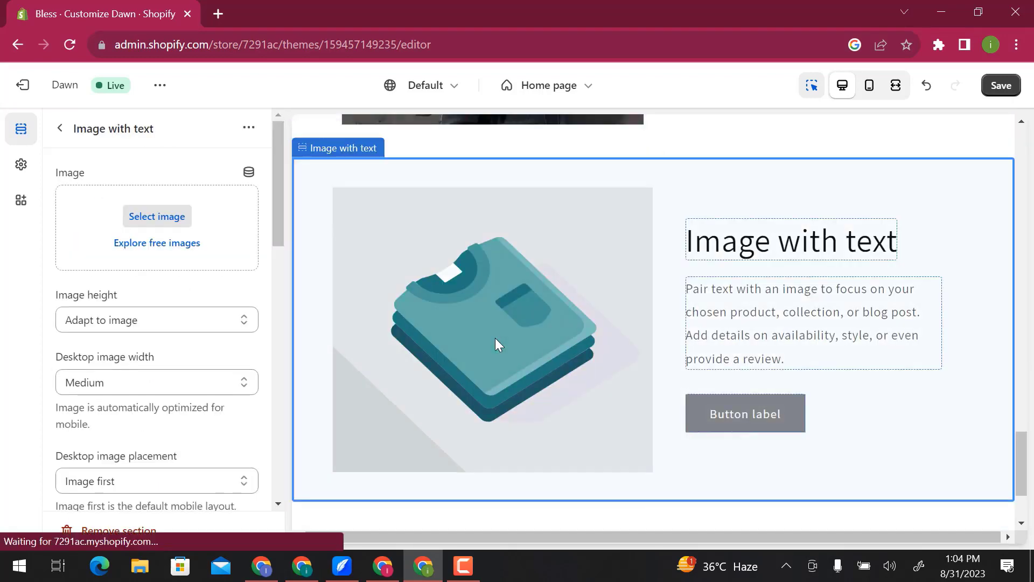
left_click(166, 241)
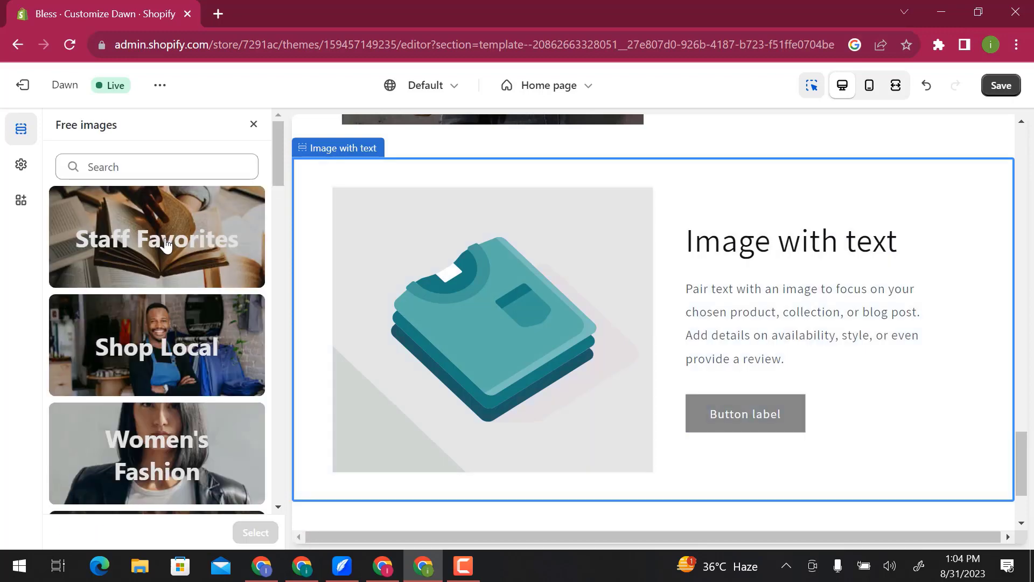
left_click(166, 336)
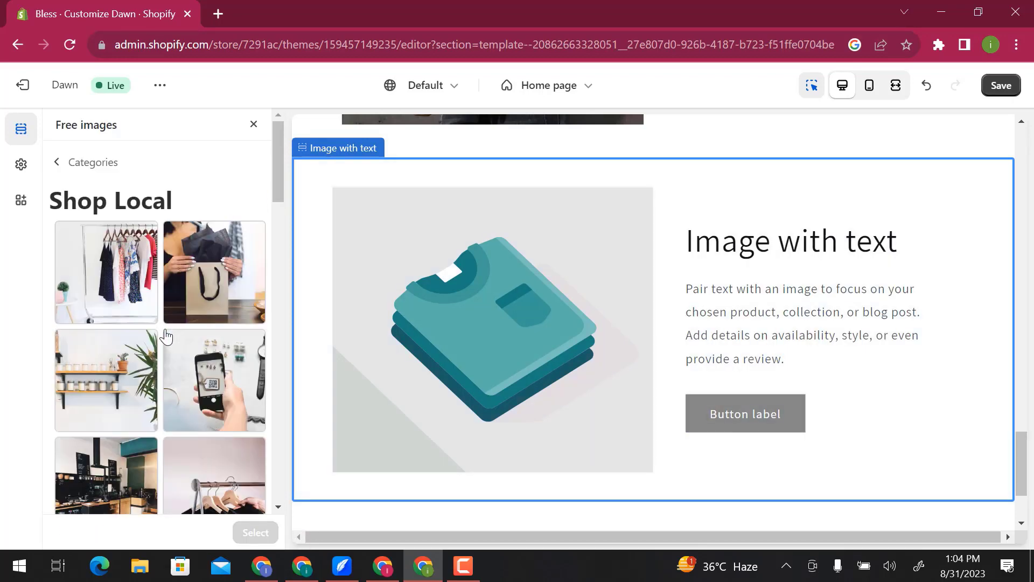
scroll(166, 337, "down", 5)
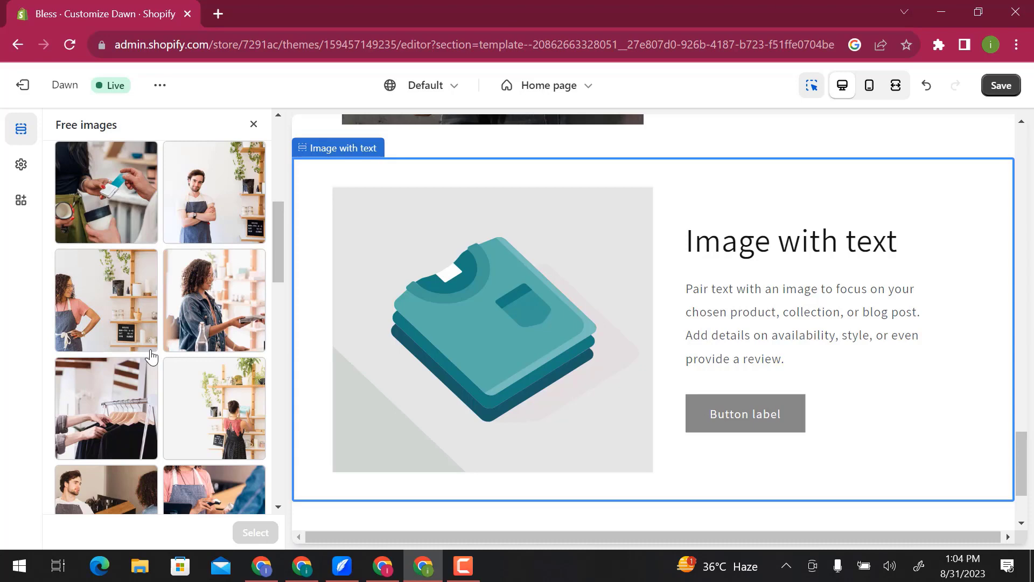
left_click(111, 397)
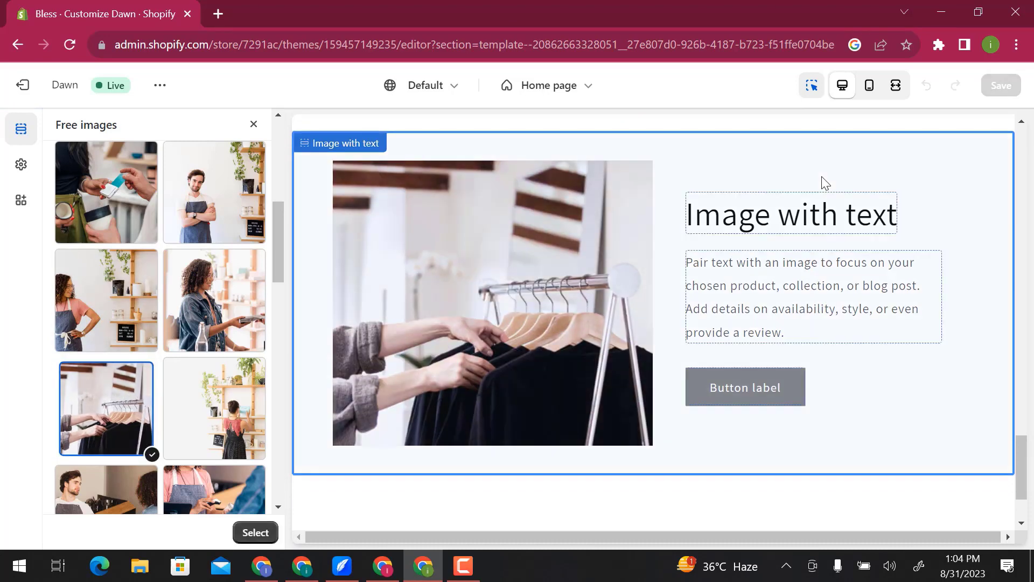
- Make the "Image with text" section's heading bold and set its heading size to Large
left_click(831, 216)
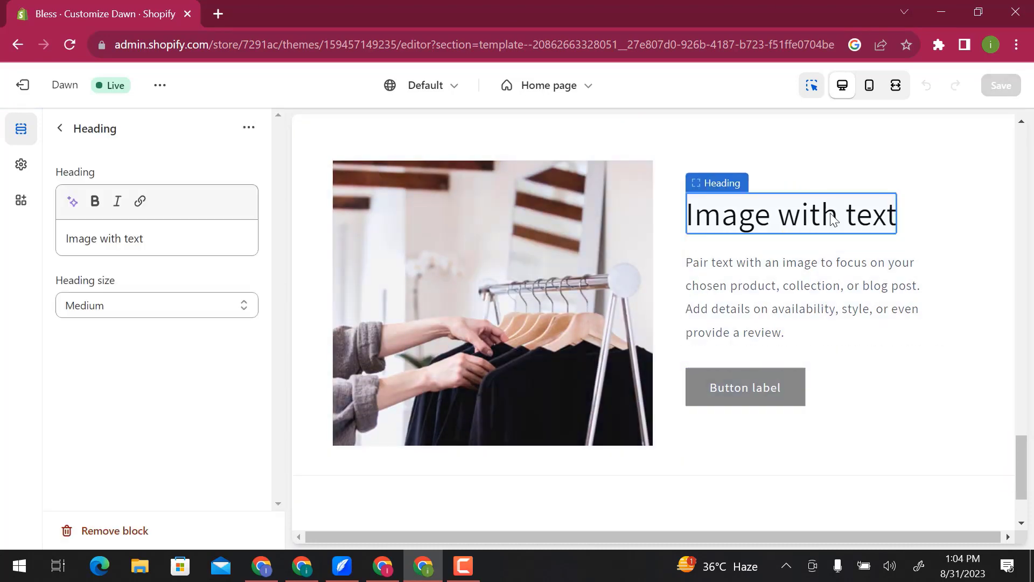
triple_click(178, 238)
left_click(95, 202)
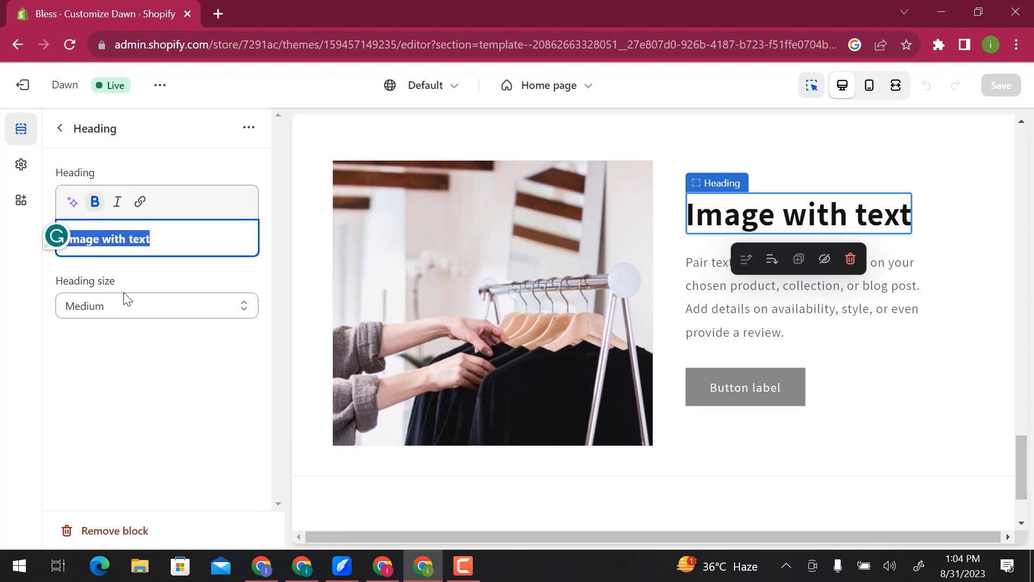
left_click(124, 307)
left_click(118, 347)
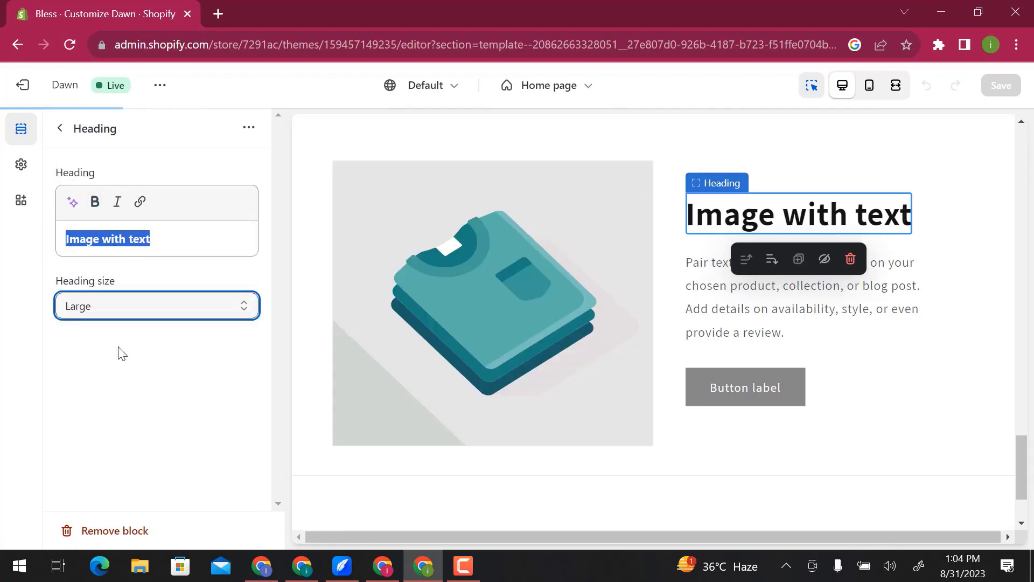
left_click(60, 129)
- Review the Footer section's settings and the list of theme settings categories
left_click(136, 497)
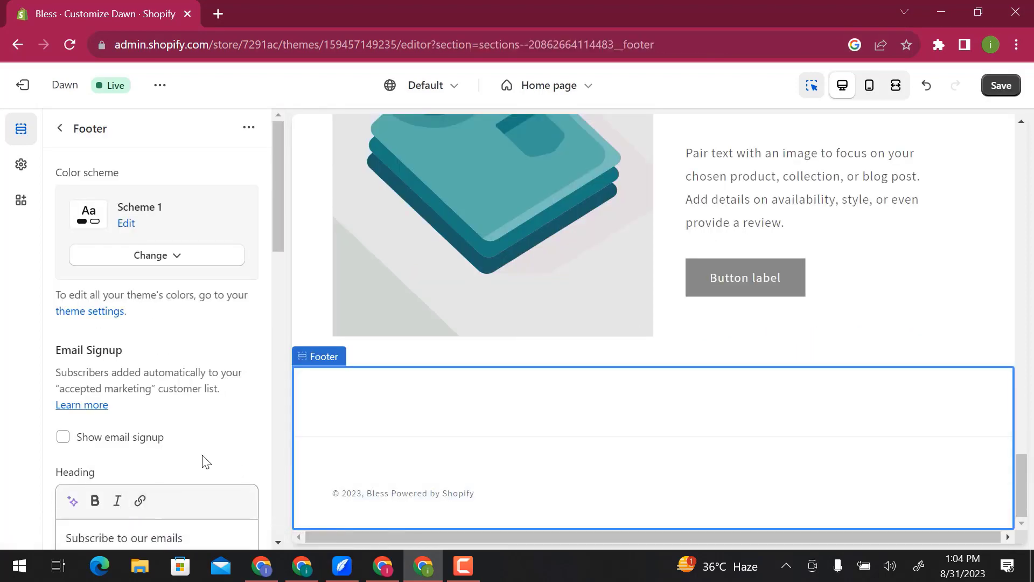
scroll(202, 460, "down", 4)
scroll(205, 462, "down", 5)
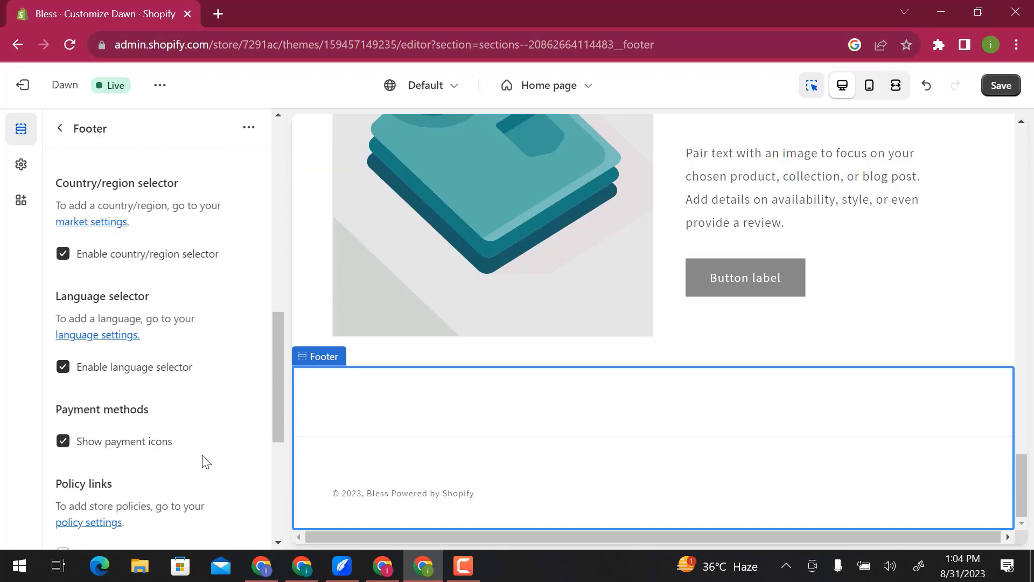
left_click(59, 129)
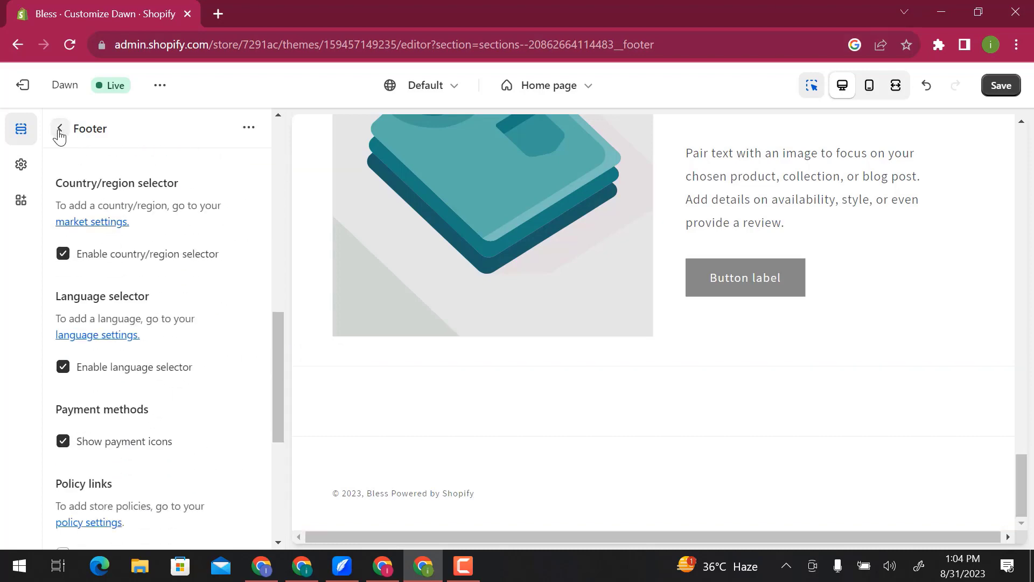
left_click(21, 171)
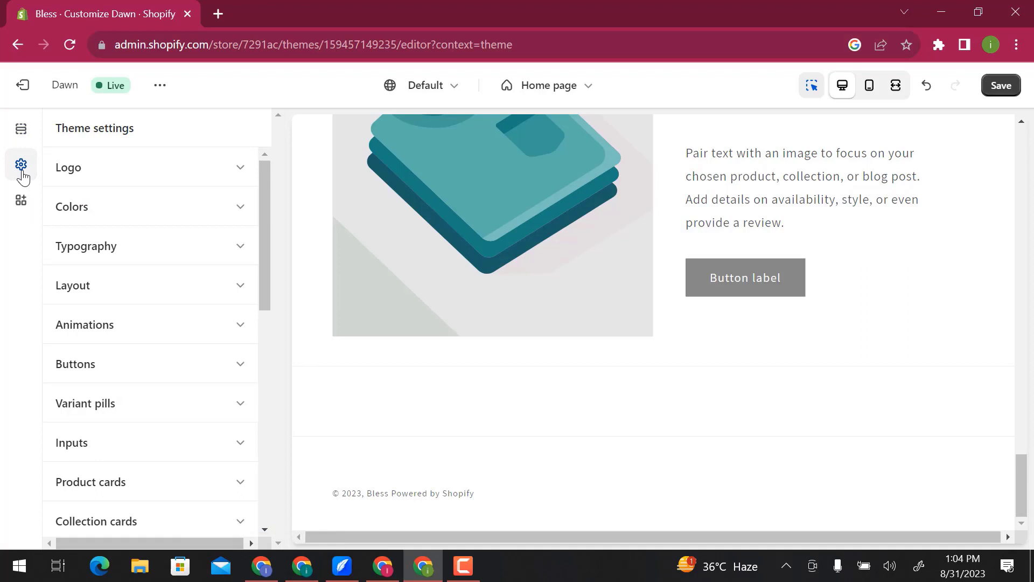
- Open the app embeds and browse the Shopify App Store apps that work with Online Store 2.0 themes
left_click(24, 200)
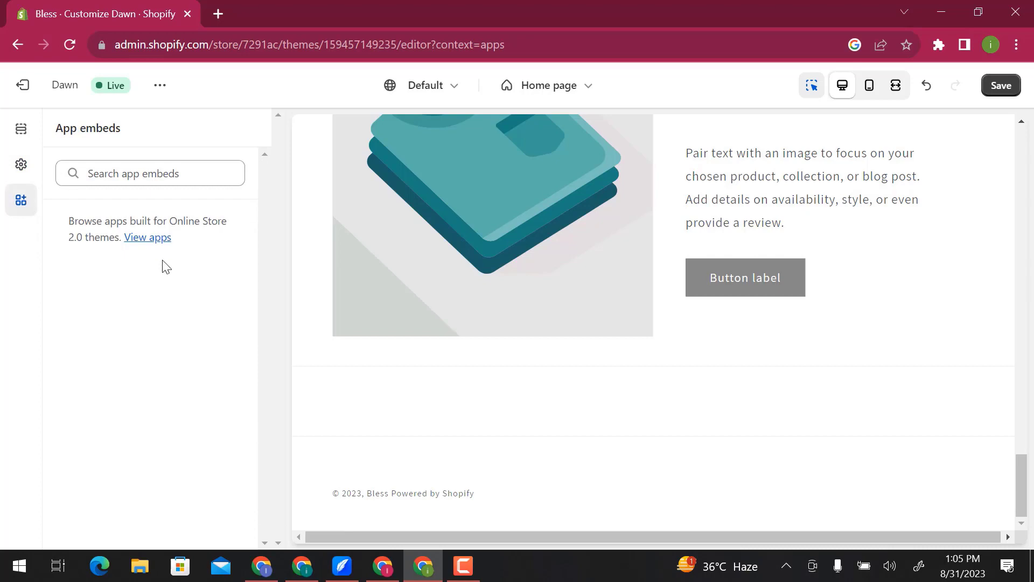
left_click(162, 241)
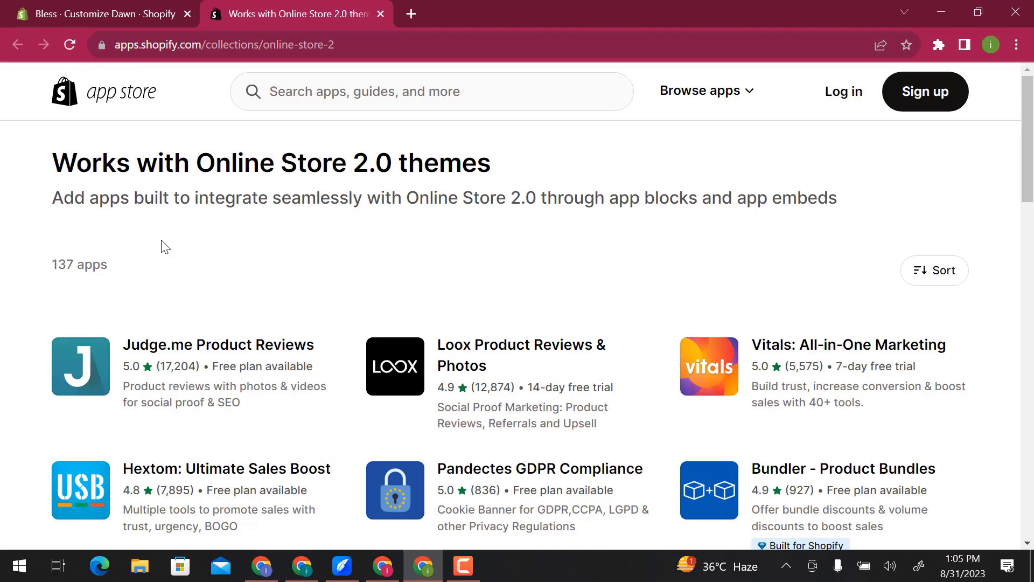
scroll(164, 247, "down", 5)
scroll(165, 247, "down", 6)
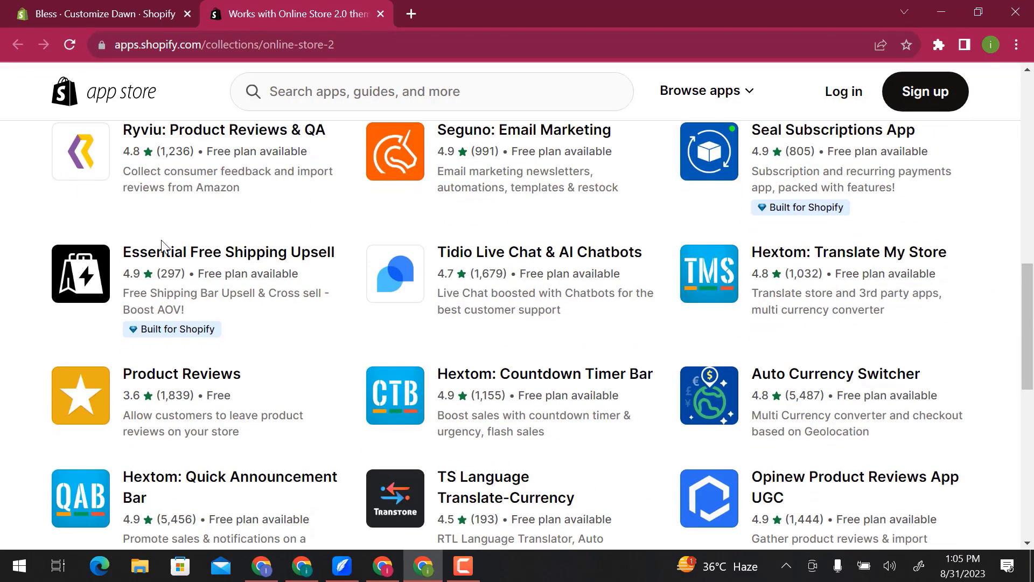
scroll(162, 242, "down", 6)
scroll(162, 243, "up", 17)
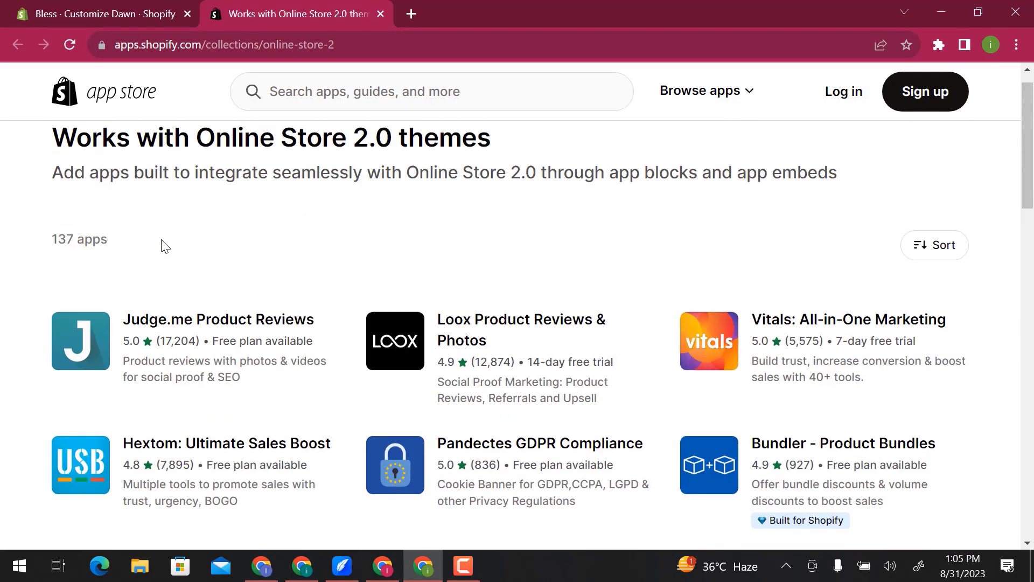
left_click(381, 14)
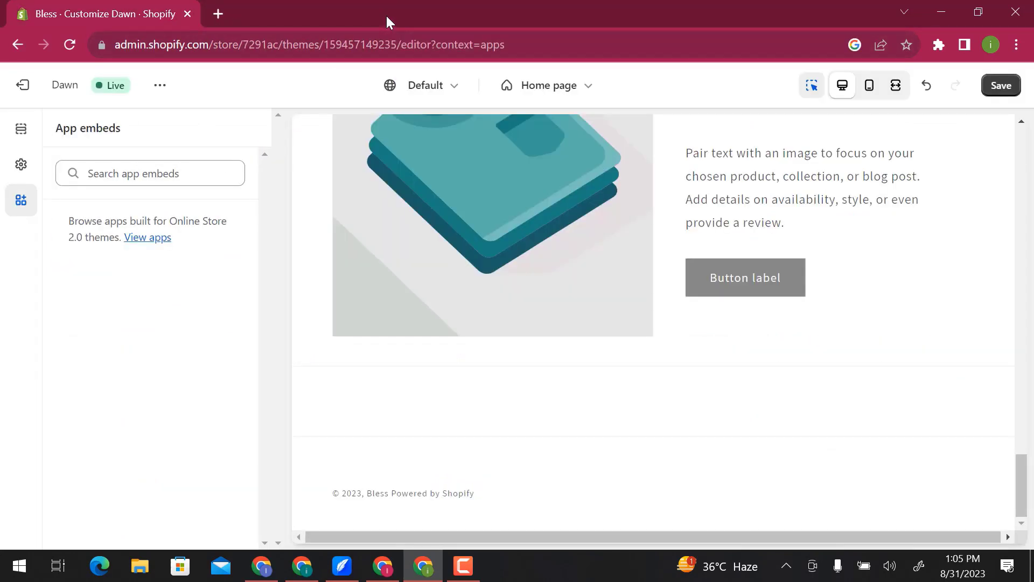
- Look through the Default market selector and the list of store pages and templates available for editing
left_click(456, 92)
left_click(455, 92)
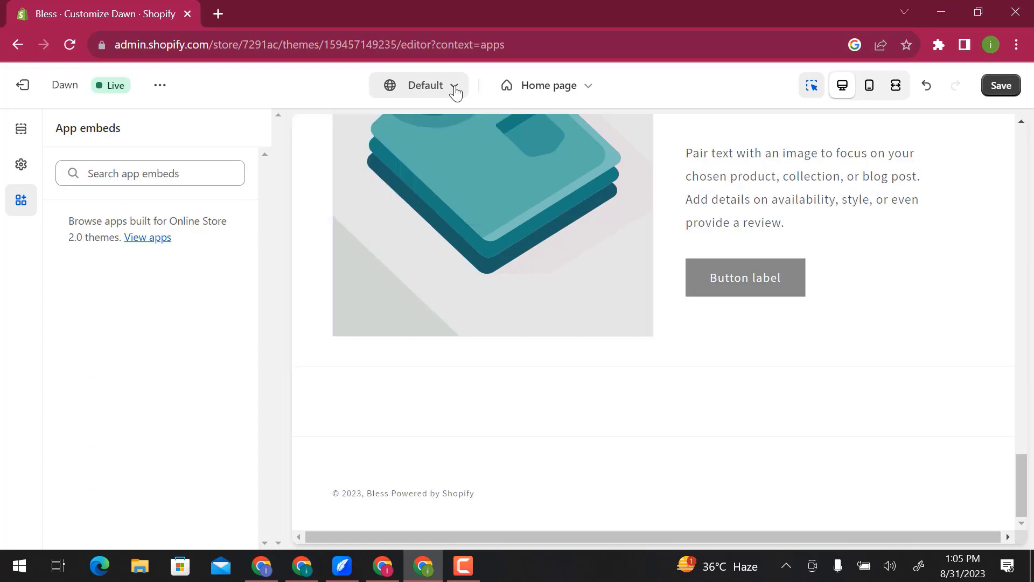
left_click(535, 92)
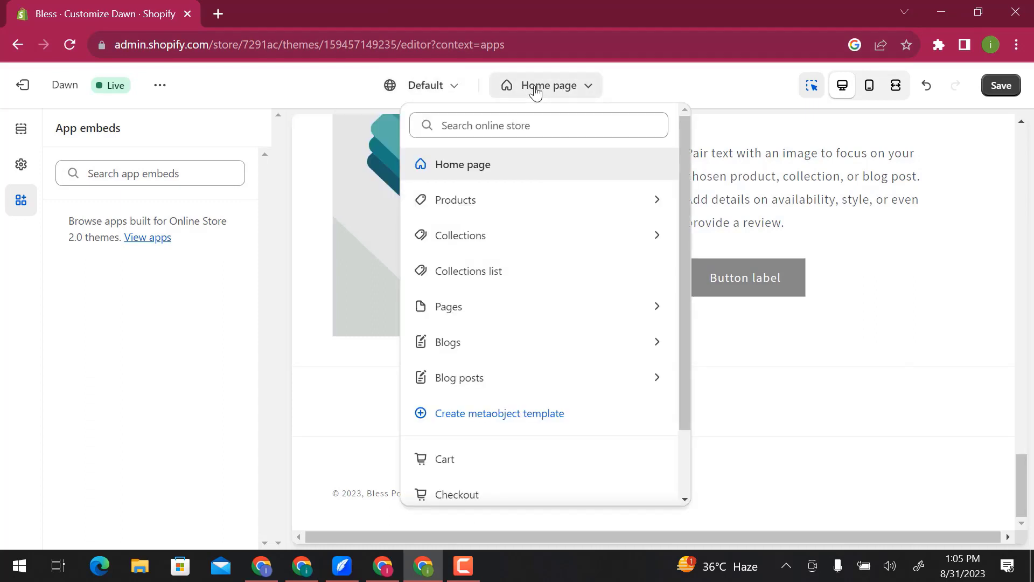
left_click(535, 93)
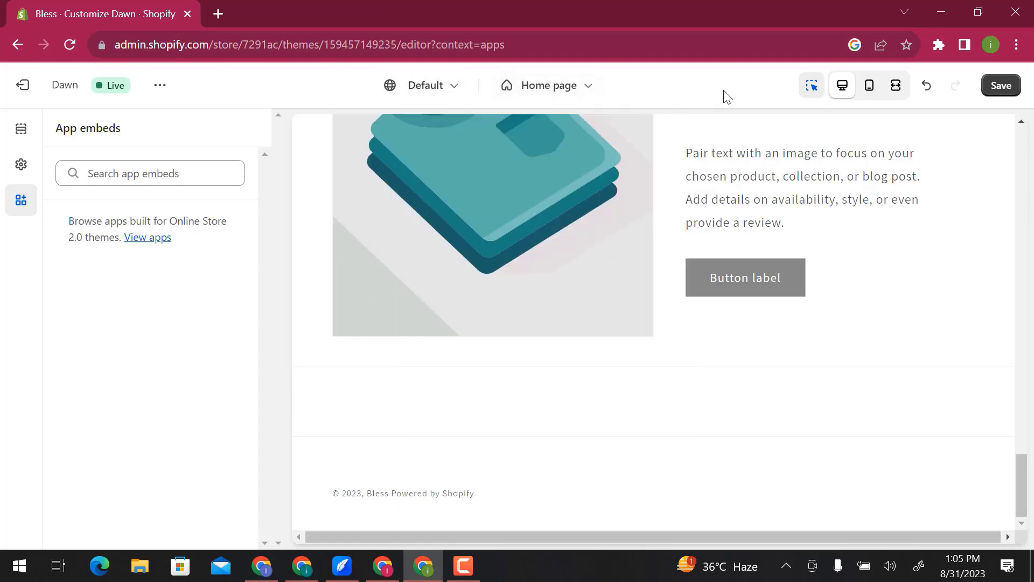
- Preview the home page in the mobile view and in the fullscreen view
left_click(868, 89)
scroll(734, 279, "up", 15)
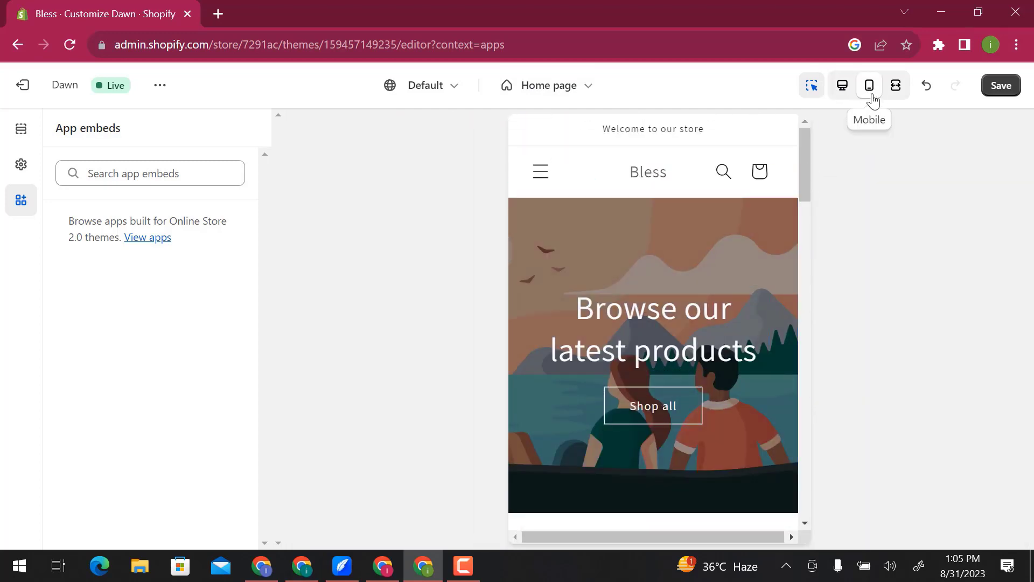
left_click(895, 86)
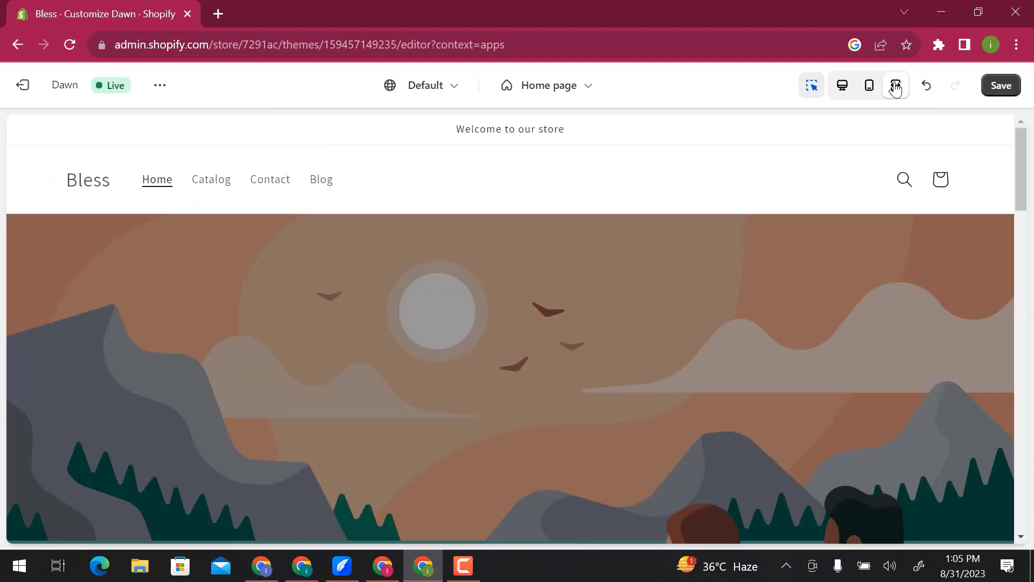
- Check the home page sections in the fullscreen preview and save the Dawn theme customizations
scroll(877, 262, "down", 5)
scroll(878, 268, "down", 12)
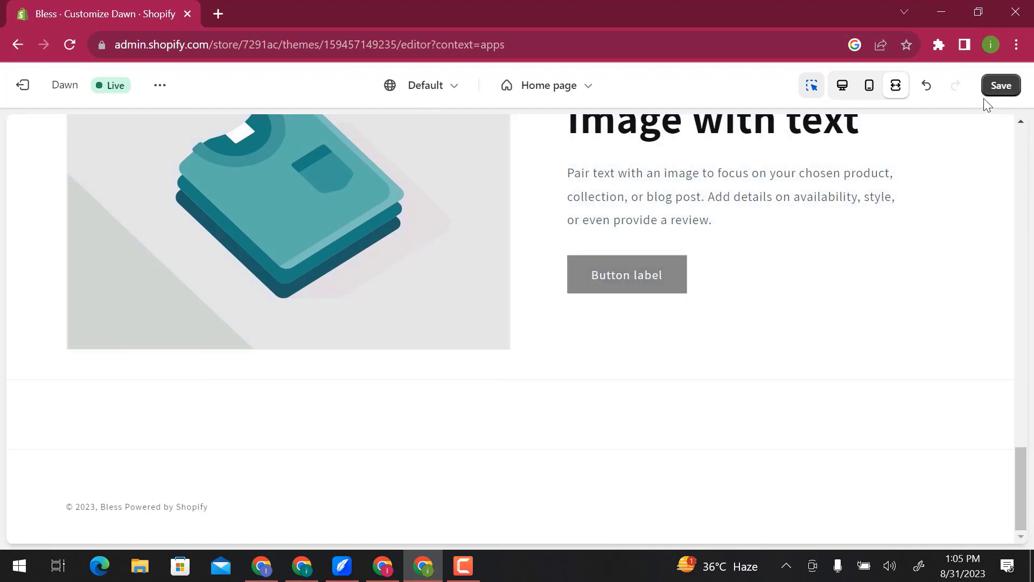
left_click(993, 94)
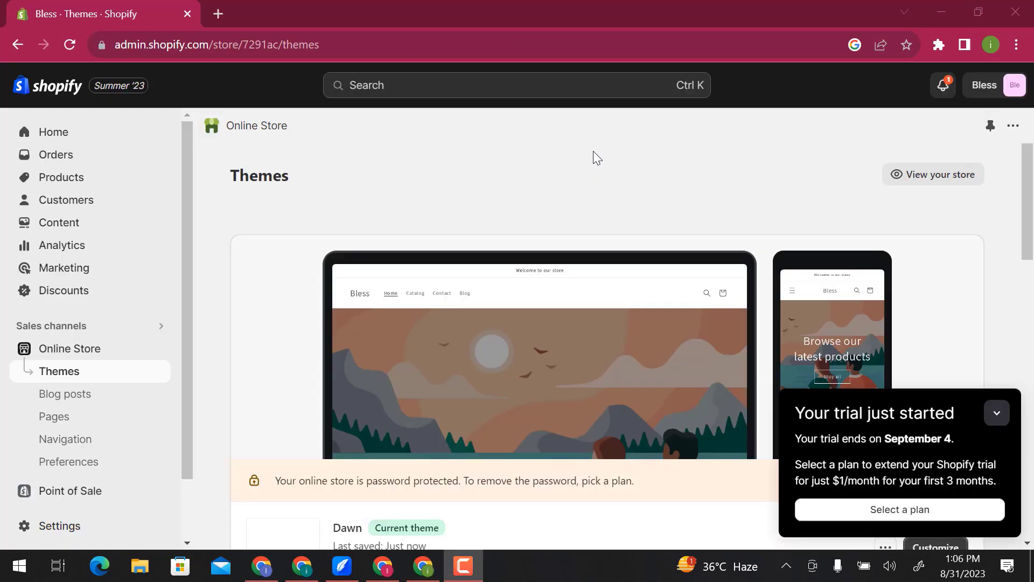
- Look through the store's theme library and the popular free themes offered for the online store
scroll(581, 194, "down", 7)
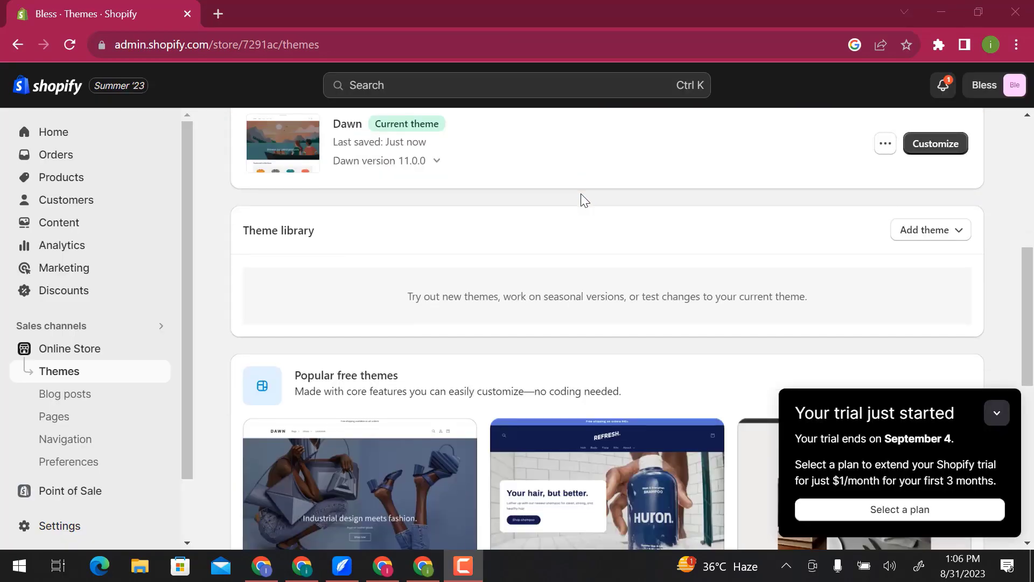
scroll(584, 199, "down", 6)
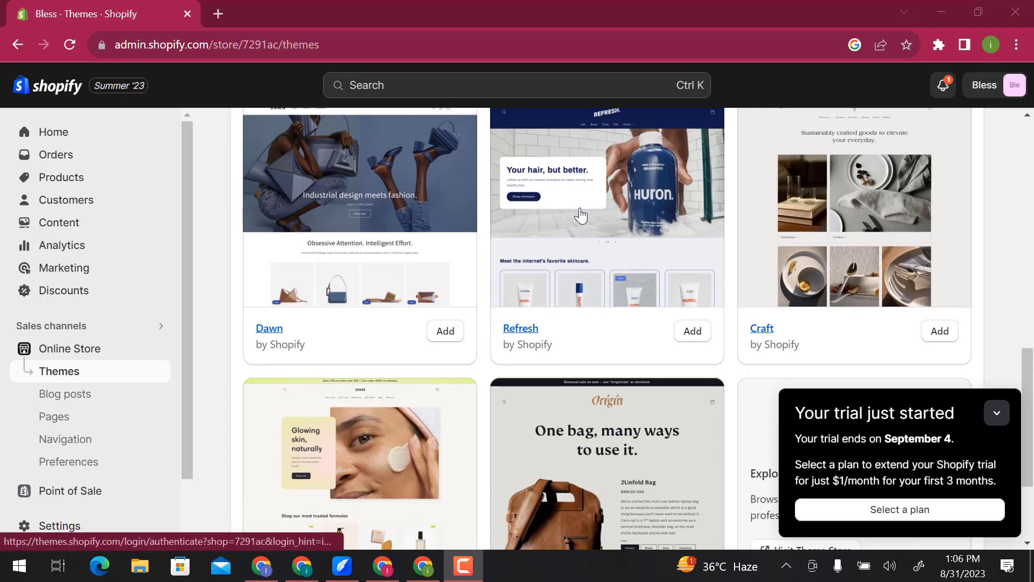
scroll(580, 216, "down", 3)
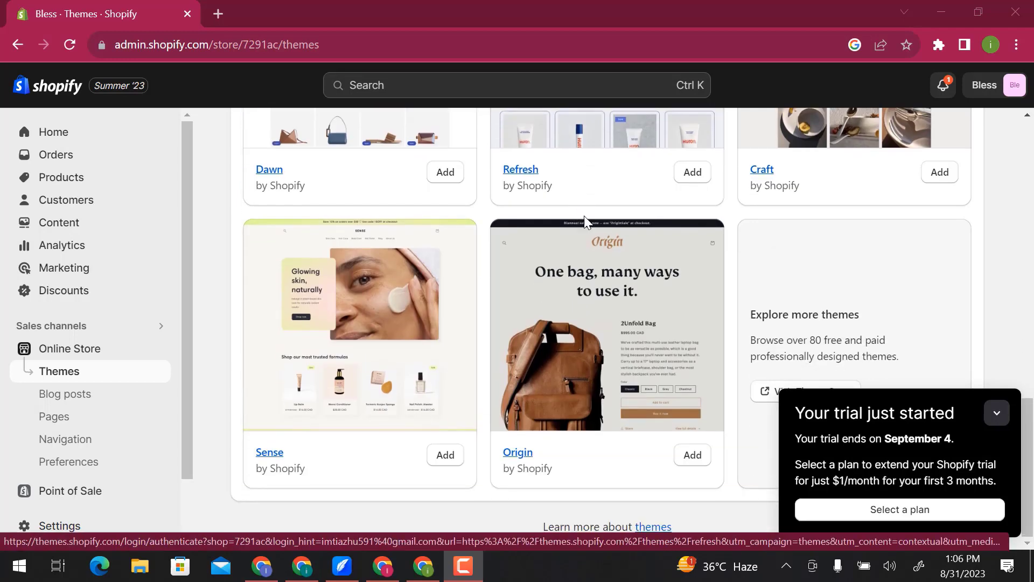
- Collapse the trial notice, open the Shopify Theme Store and browse its catalog of themes
left_click(997, 414)
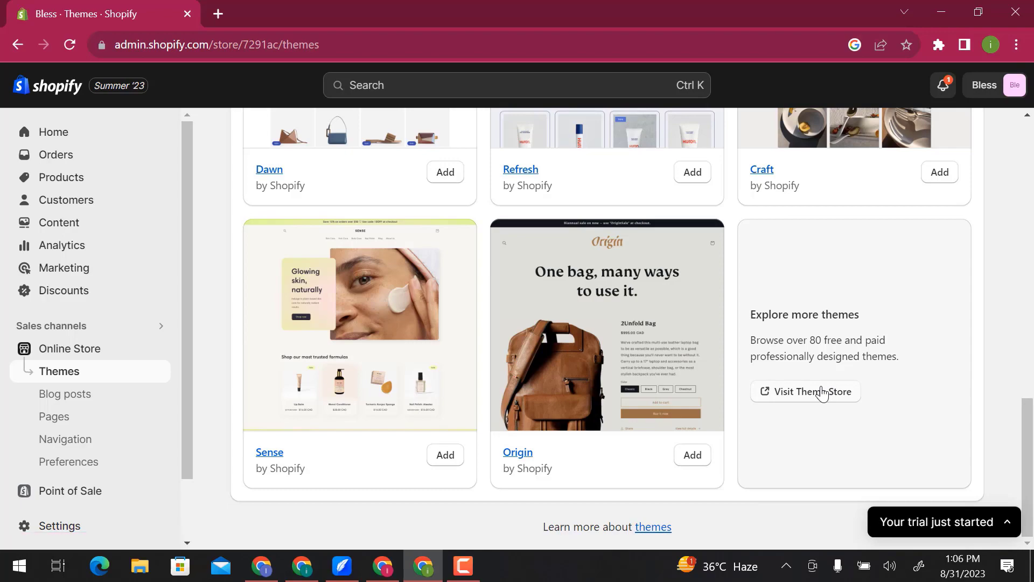
left_click(822, 392)
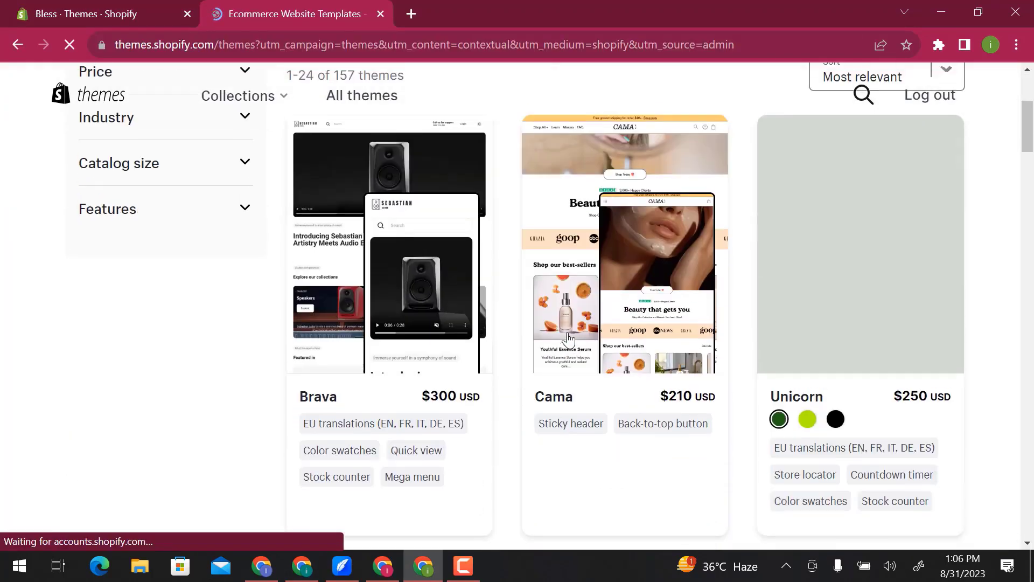
scroll(568, 339, "down", 4)
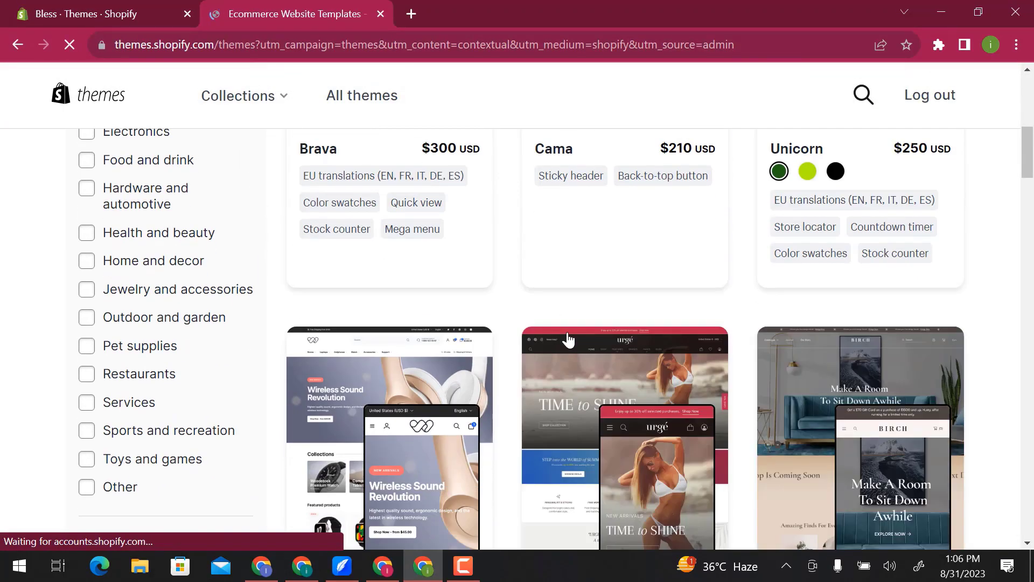
scroll(568, 339, "down", 5)
scroll(568, 339, "down", 5)
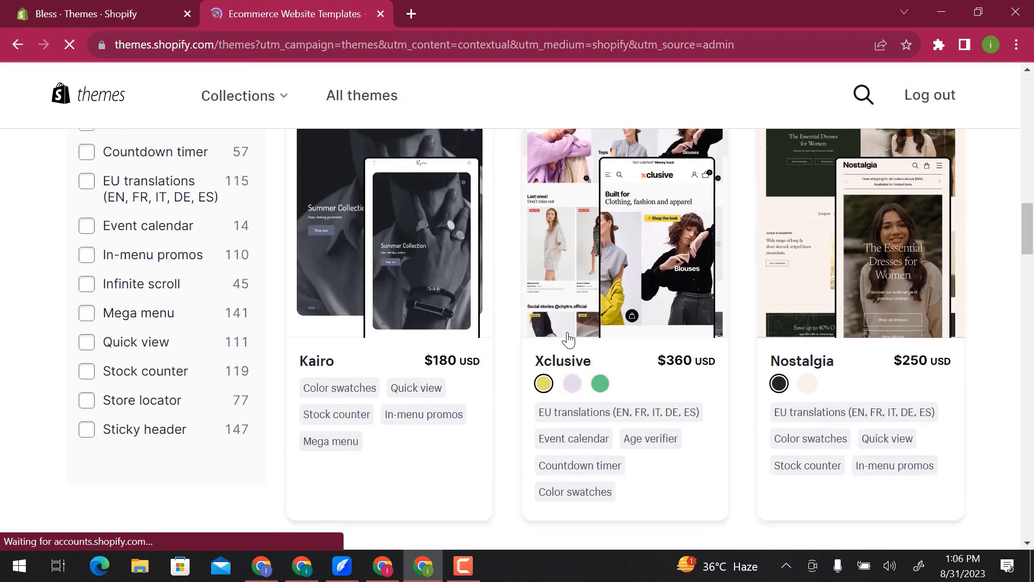